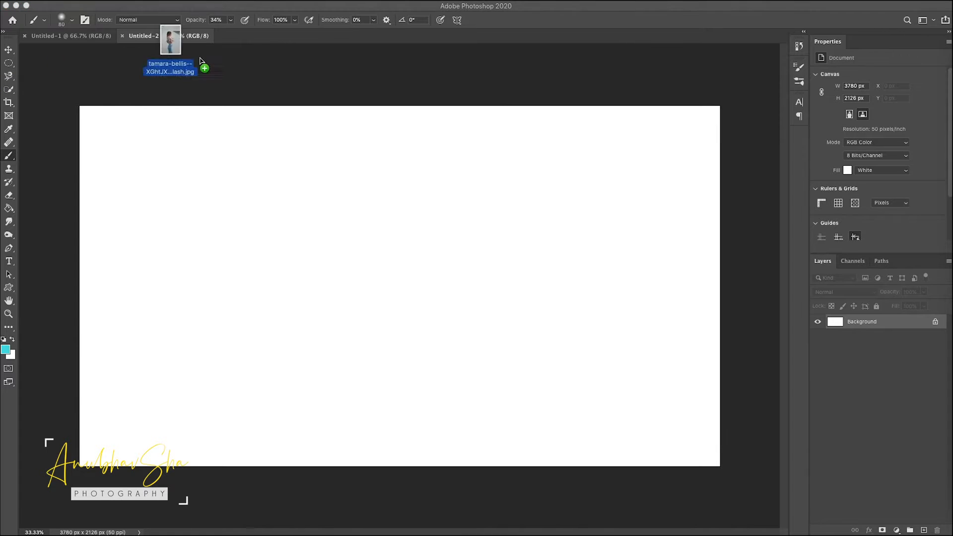
Place the woman's portrait photo in the blank document and enlarge it to about 178%, framing her head and shoulders
drag(200, 61, 387, 240)
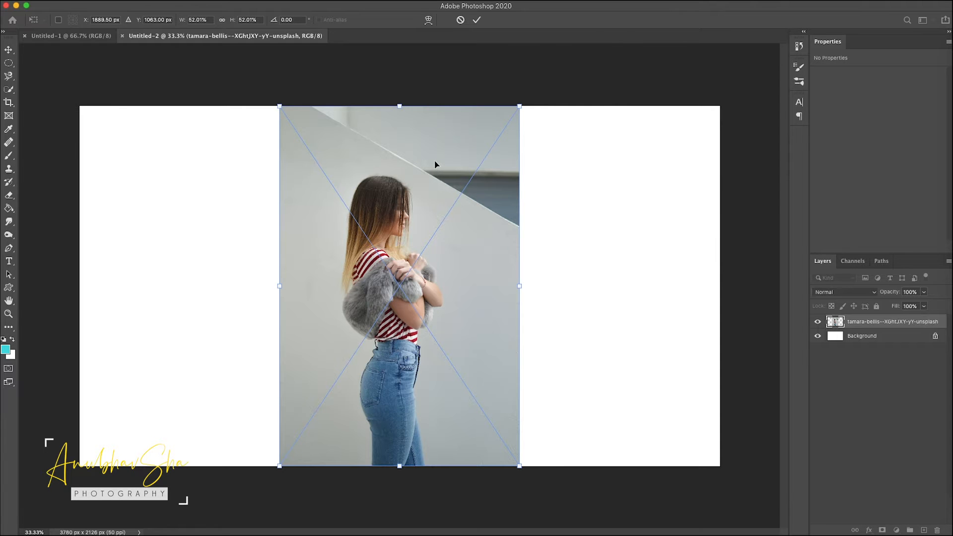
drag(434, 165, 389, 224)
drag(473, 166, 575, 119)
drag(434, 178, 543, 48)
drag(415, 197, 384, 294)
drag(404, 228, 473, 237)
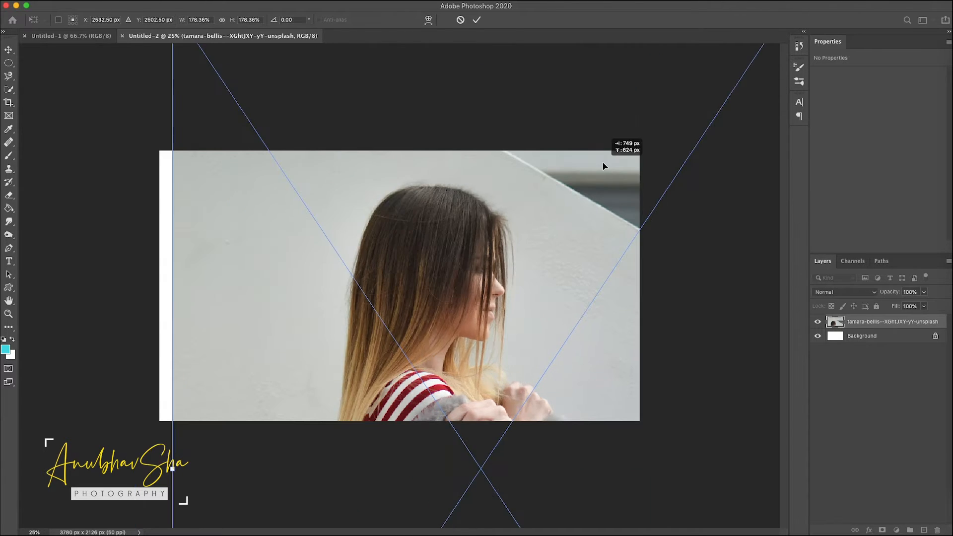
drag(602, 163, 603, 163)
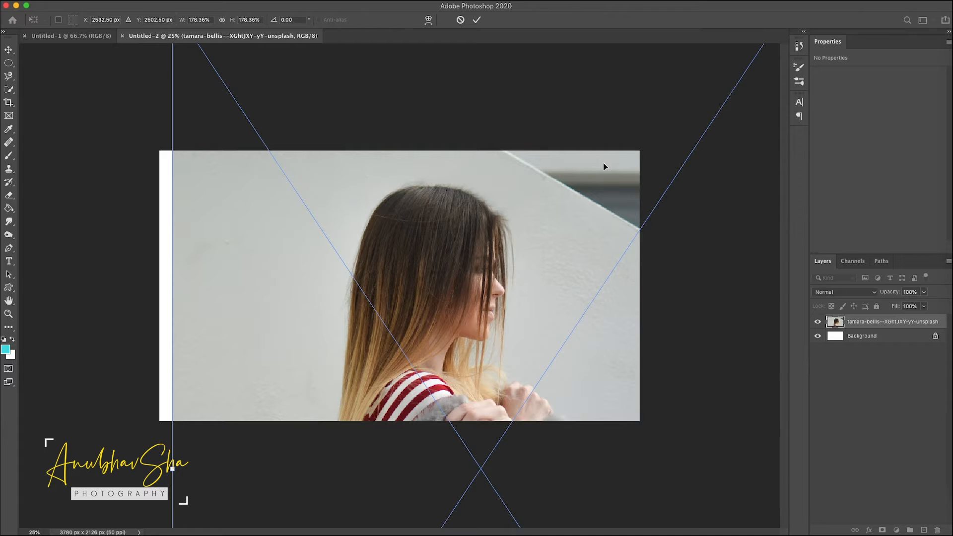
key(Return)
Select the woman's head, hair, shoulder and hands with the Quick Selection tool
key(super+plus)
key(super+0)
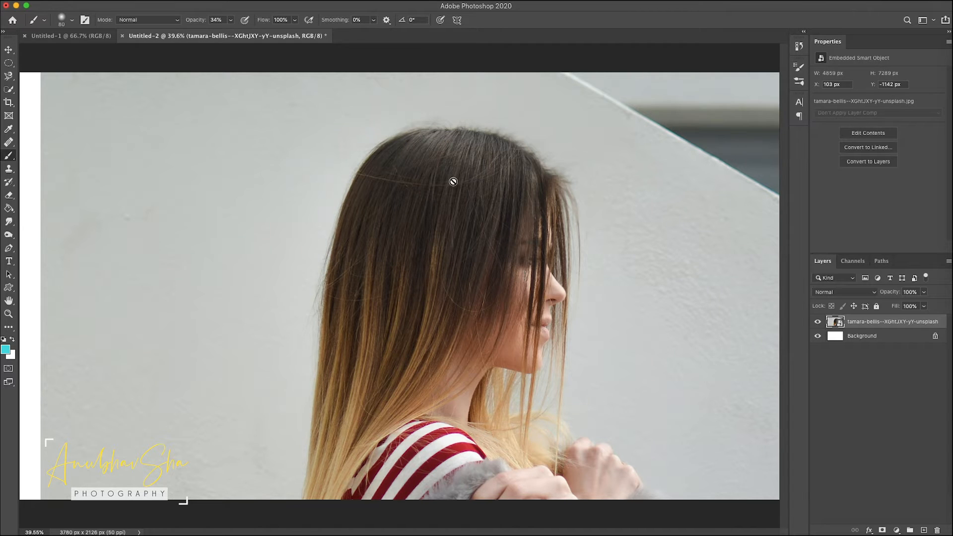
click(8, 90)
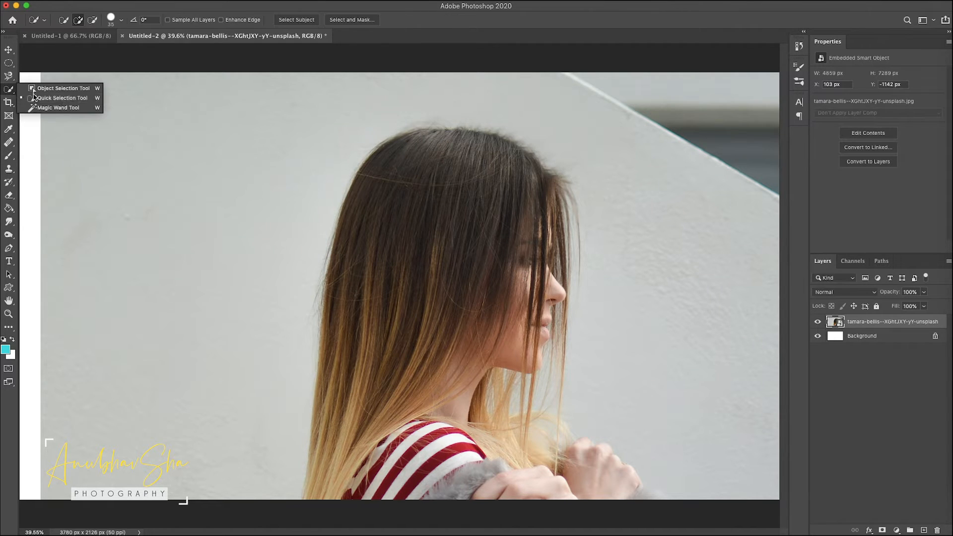
click(64, 100)
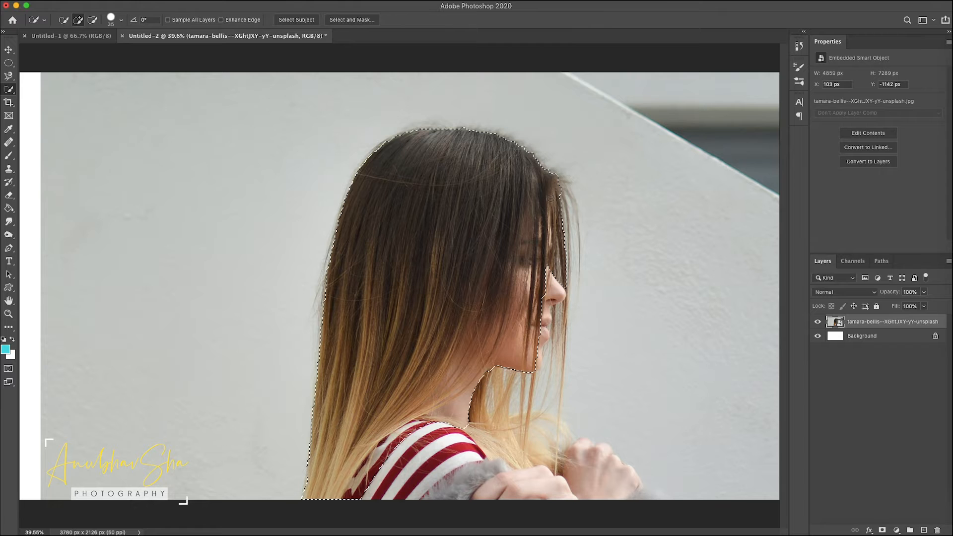
drag(549, 200, 561, 278)
click(577, 211)
click(543, 317)
click(489, 475)
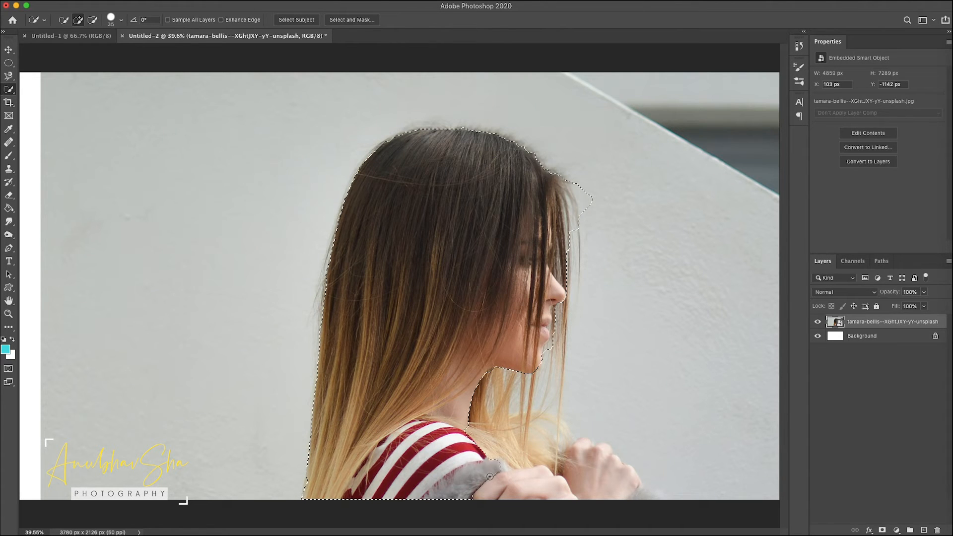
click(582, 480)
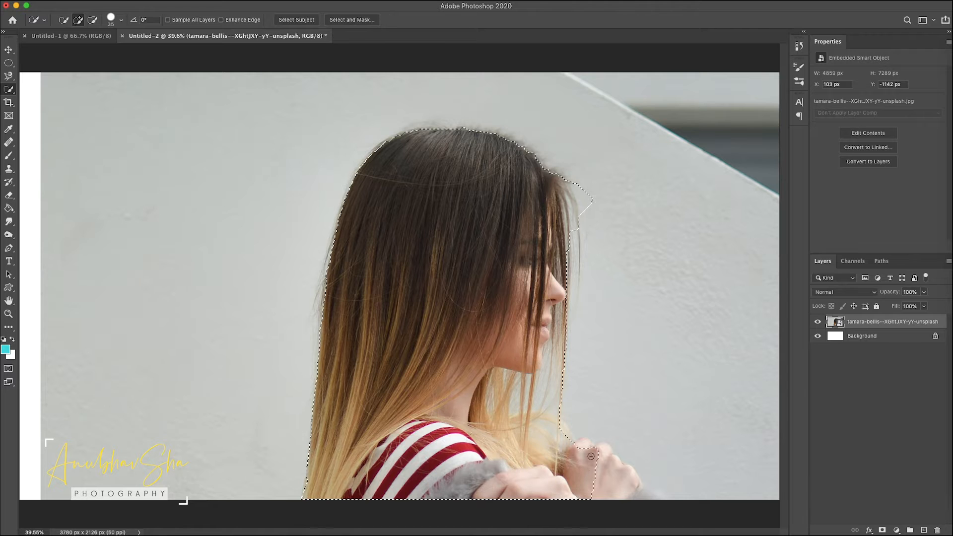
Open the selection in Select and Mask and refine the hair edges around the face and hands with the Refine Edge Brush
click(337, 20)
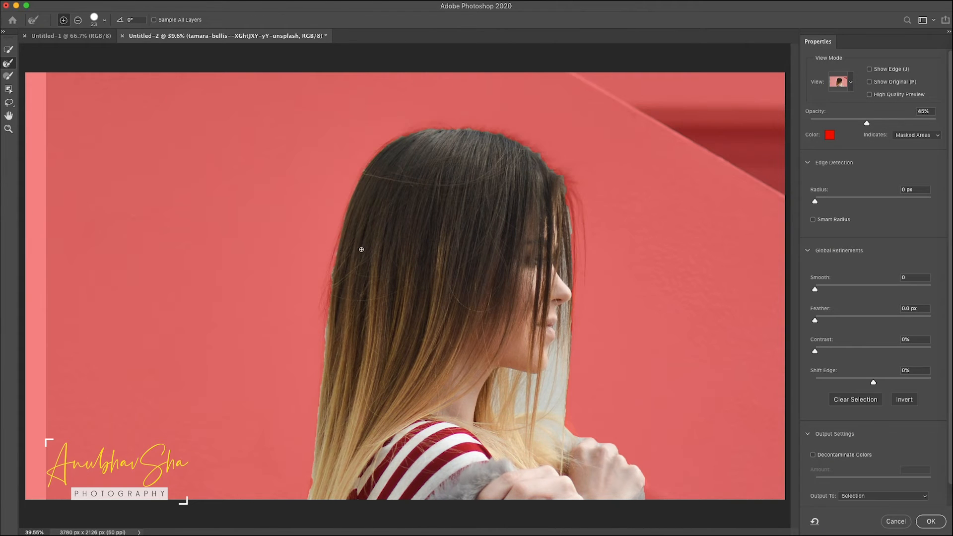
click(7, 65)
mouse_move(560, 175)
mouse_down()
mouse_move(573, 279)
mouse_move(566, 429)
mouse_move(558, 339)
mouse_move(541, 407)
mouse_move(522, 397)
mouse_move(534, 377)
mouse_move(526, 375)
mouse_move(523, 417)
mouse_move(553, 348)
mouse_up()
mouse_move(598, 437)
mouse_down()
mouse_move(633, 501)
mouse_move(618, 454)
mouse_move(579, 444)
mouse_up()
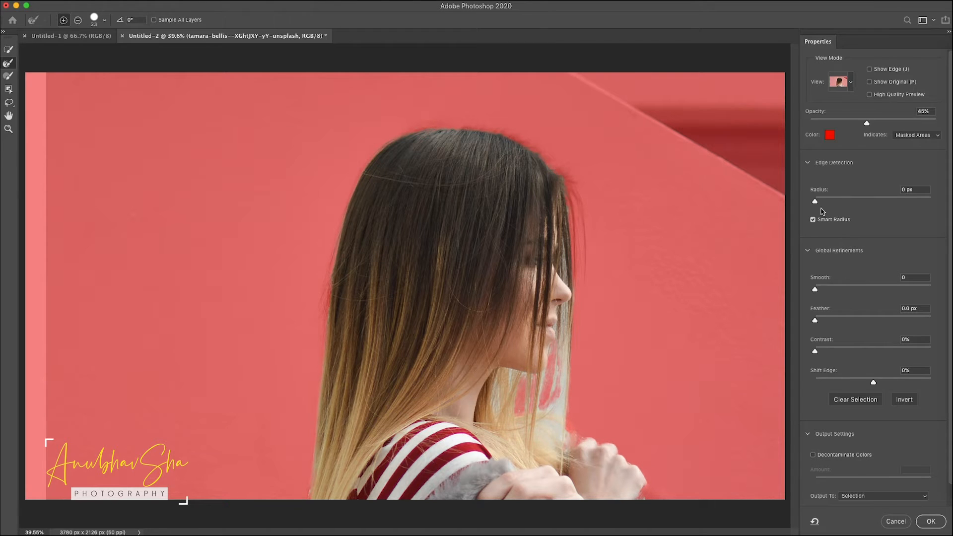
Set the edge detection to Smart Radius at 5 px and output the selection as a New Layer with Layer Mask
click(847, 201)
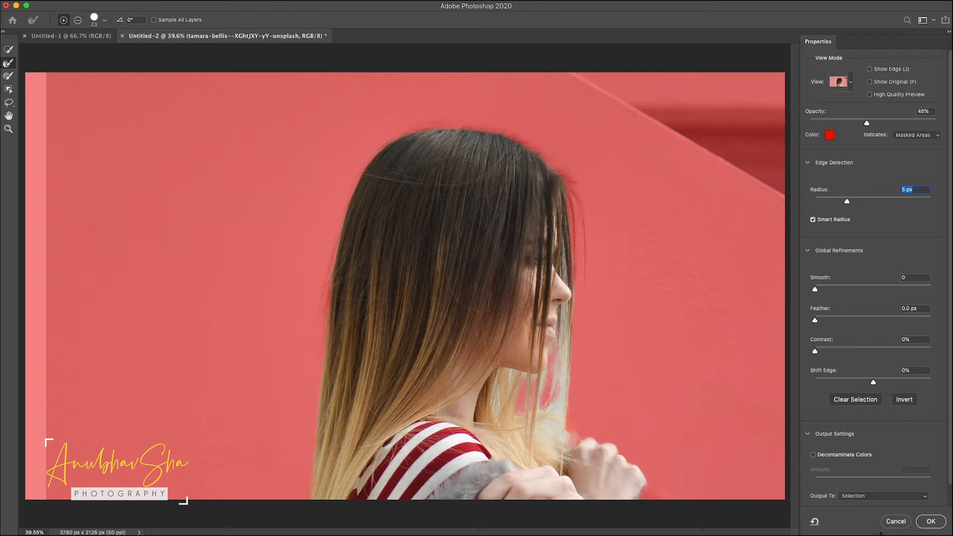
click(865, 496)
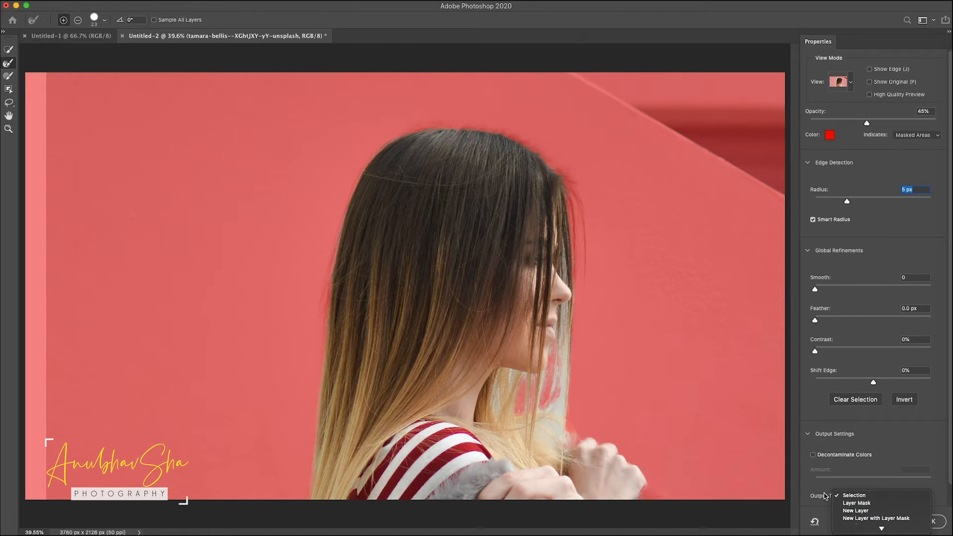
click(855, 518)
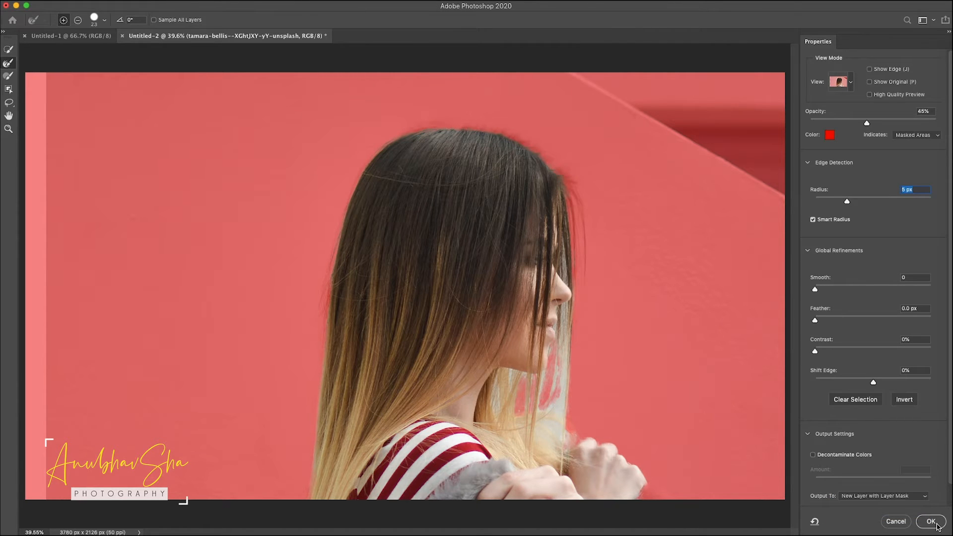
click(930, 522)
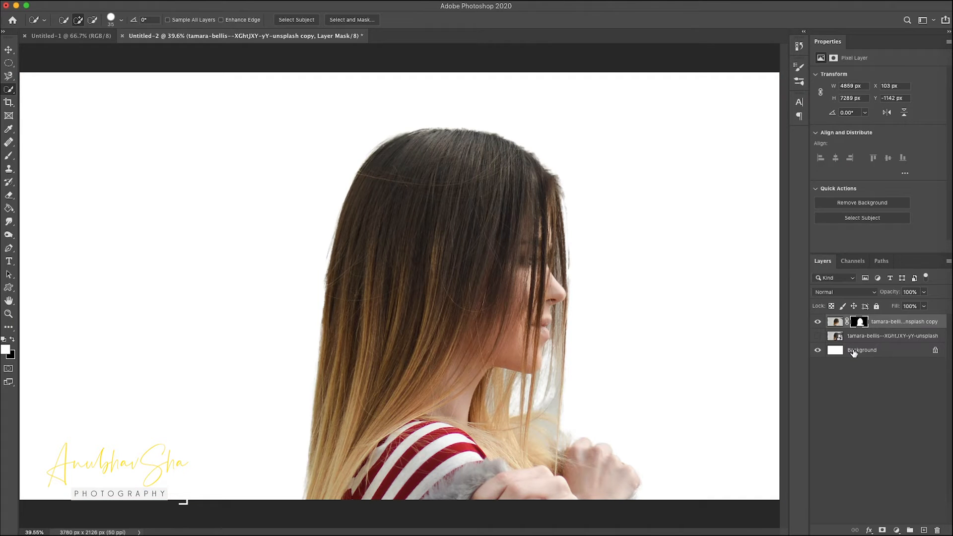
Unlock the Background layer and fill it with the light grey sampled from between the hair strands using the Paint Bucket
double_click(895, 355)
click(561, 247)
click(9, 208)
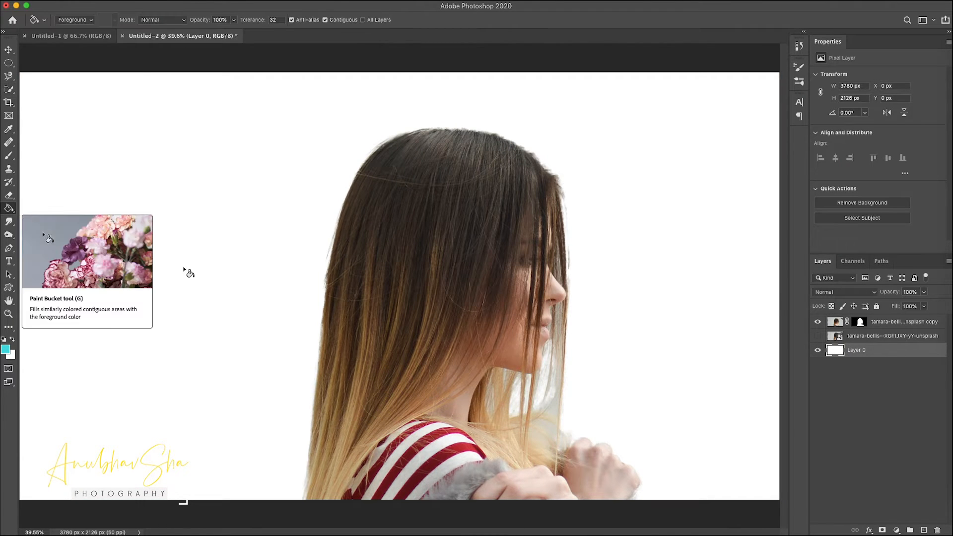
alt+click(556, 405)
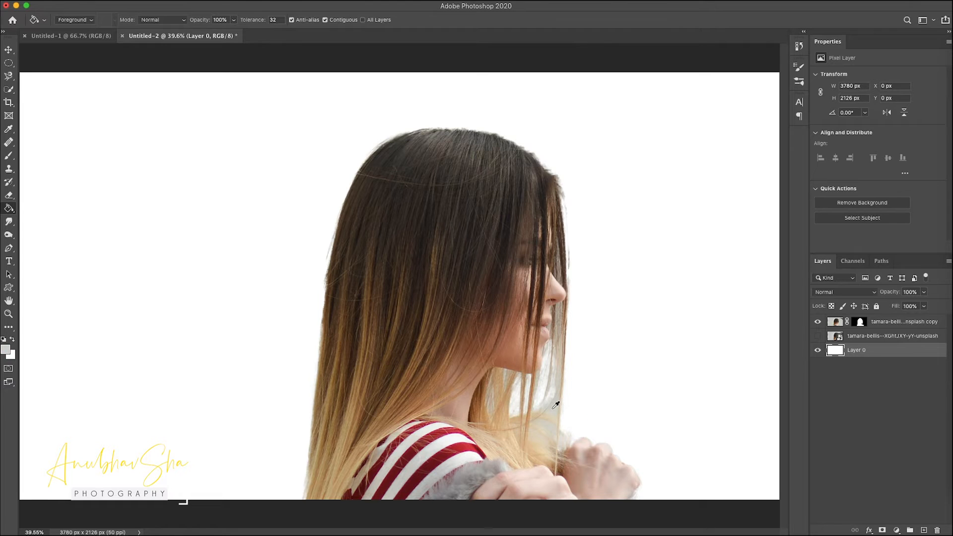
click(694, 321)
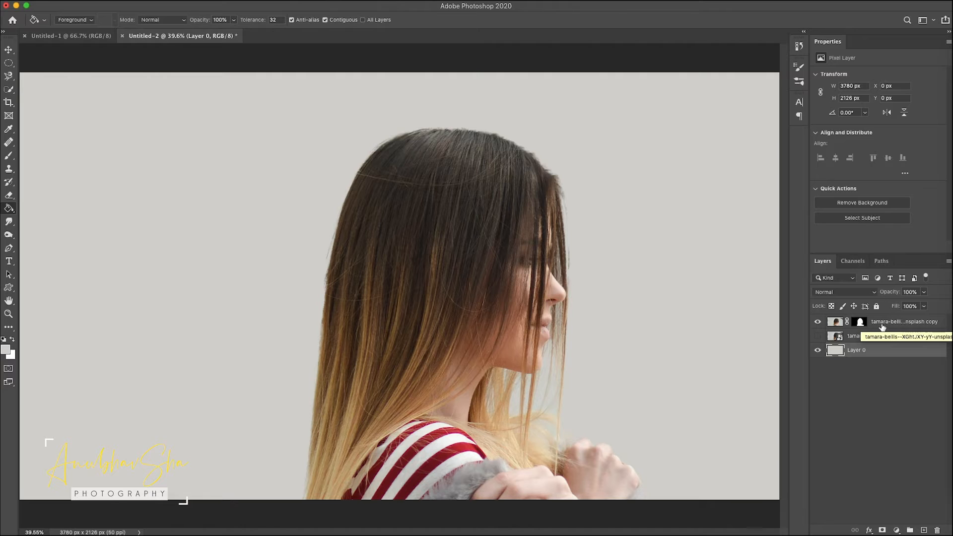
Stamp the visible layers into a new top layer named Model and hide the layers beneath it
key(super+shift+alt+e)
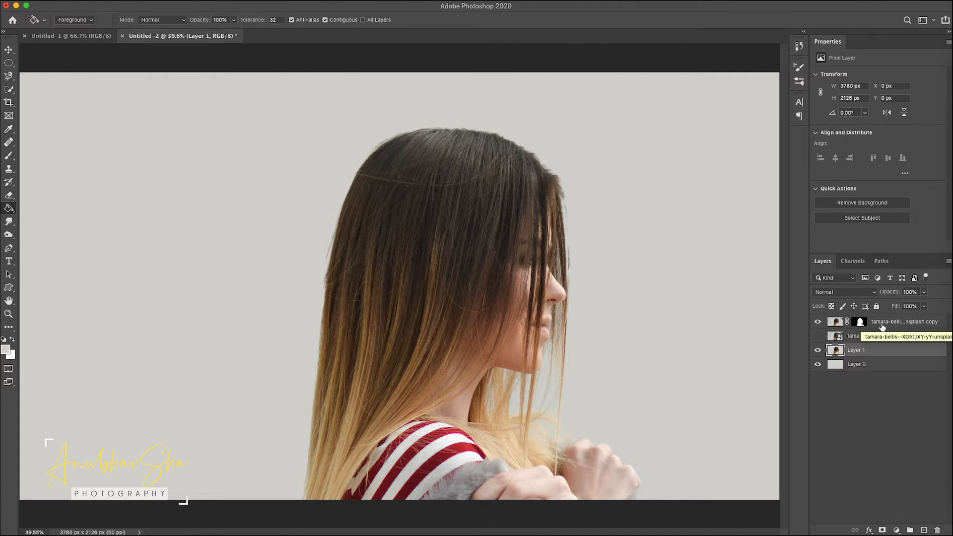
drag(888, 355, 850, 324)
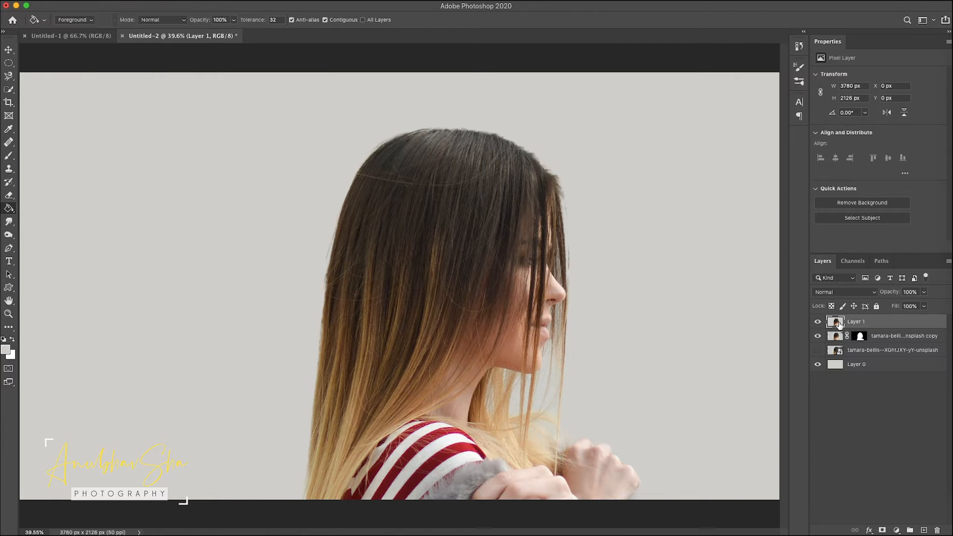
double_click(860, 323)
text(Model)
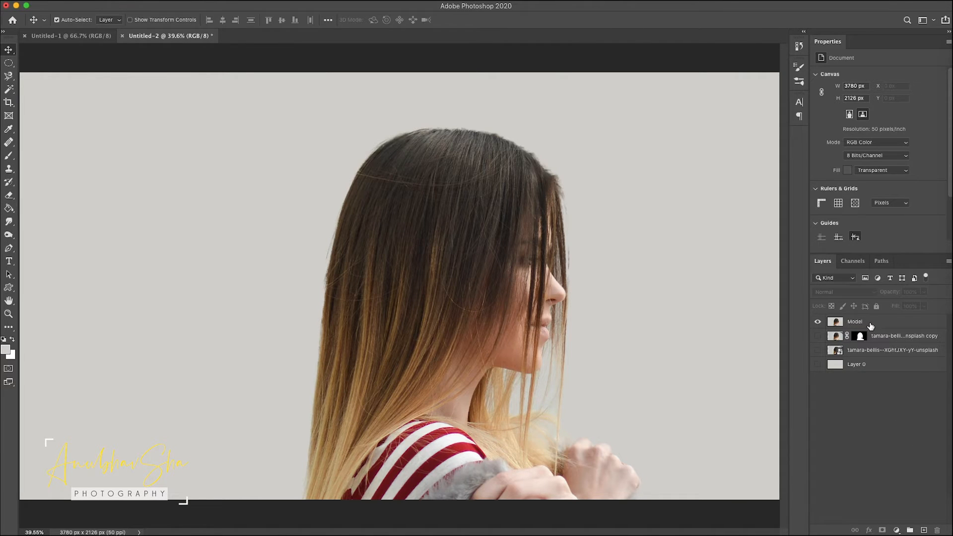
click(890, 327)
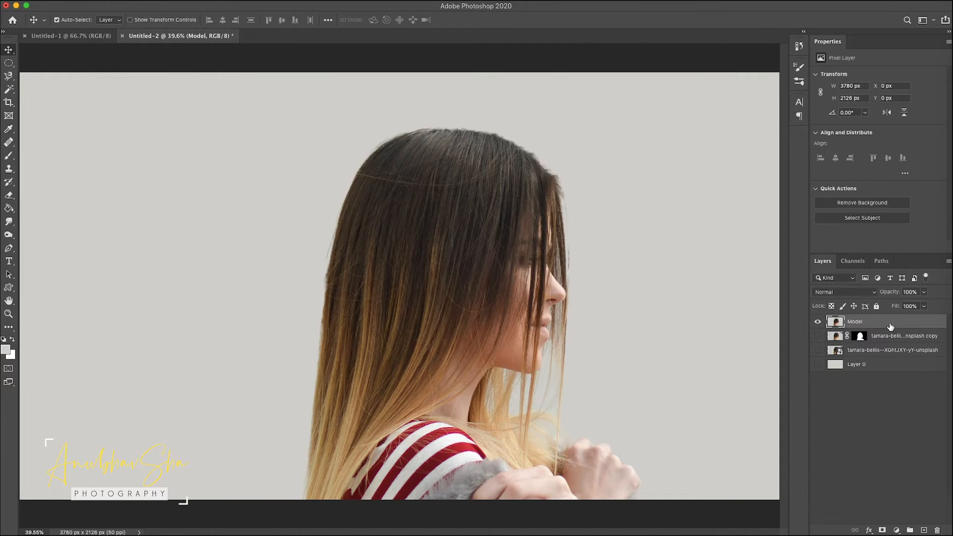
Place the red ink image OEIOEU0, enlarge it to about 323%, flip it, rotate it to about 121° and set 70% opacity
click(951, 56)
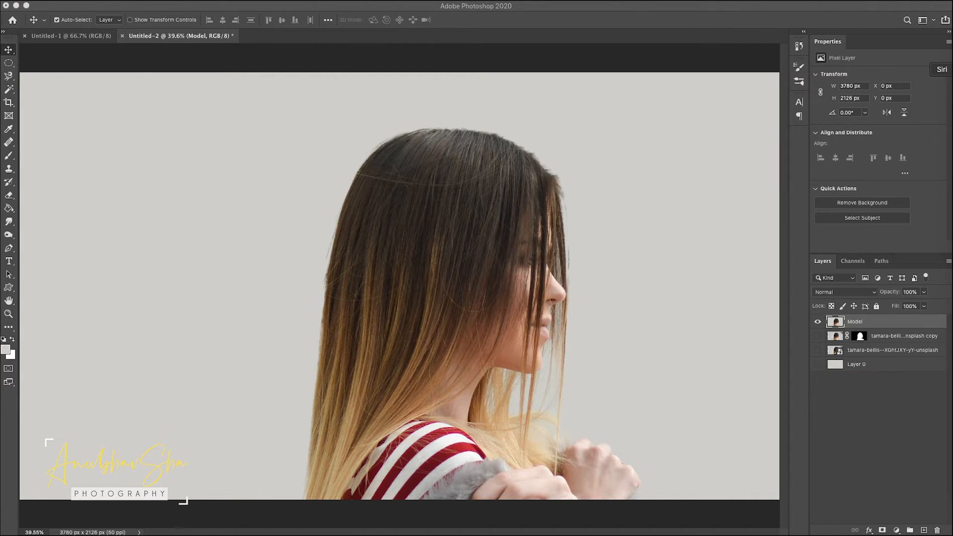
drag(179, 228, 431, 248)
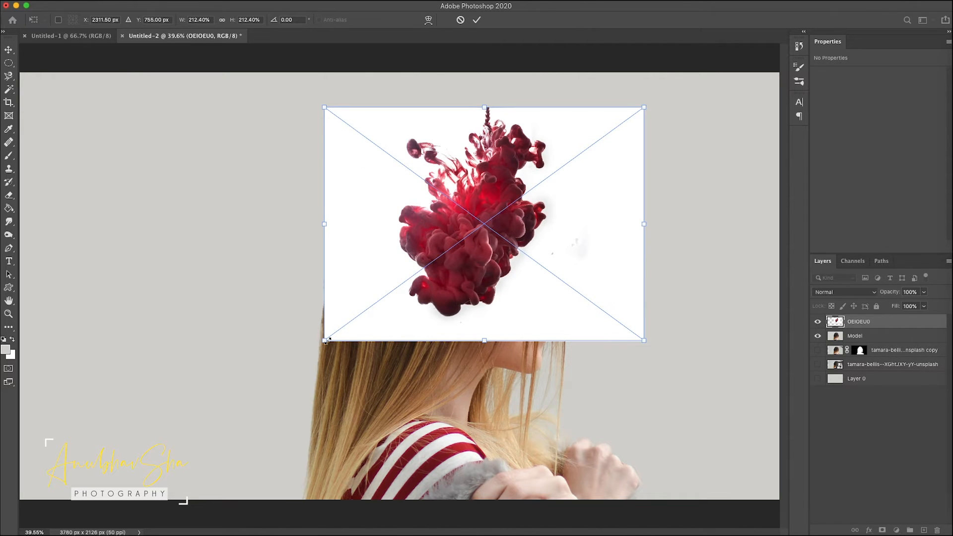
mouse_move(325, 343)
mouse_down()
mouse_move(191, 439)
mouse_move(150, 456)
mouse_up()
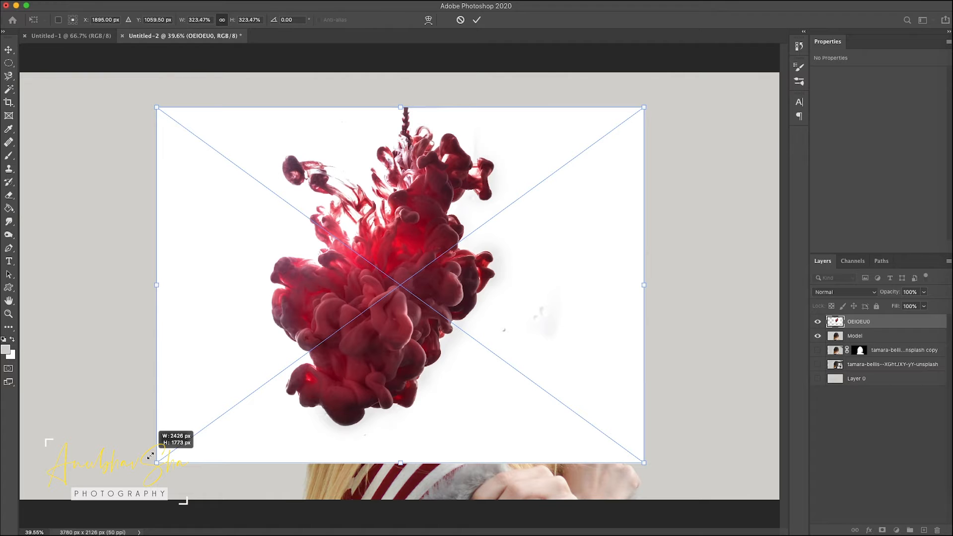
mouse_move(668, 162)
mouse_down()
mouse_move(704, 72)
mouse_move(890, 258)
mouse_move(924, 418)
mouse_move(919, 350)
mouse_move(892, 294)
mouse_move(876, 295)
mouse_up()
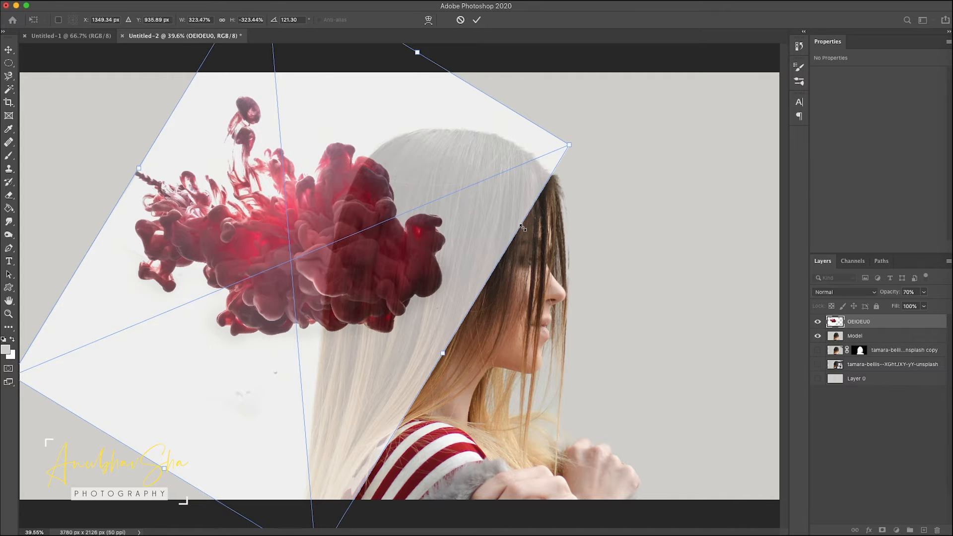
Fit the ink cloud over the head at about 506% width, 539% height and 98° rotation, and restore the layer's opacity to 100%
key(super+minus)
key(super+minus)
drag(507, 197, 719, 150)
mouse_move(610, 253)
mouse_down()
mouse_move(555, 304)
mouse_move(590, 247)
mouse_up()
drag(369, 157, 357, 172)
mouse_move(466, 185)
mouse_down()
mouse_move(510, 193)
mouse_move(499, 190)
mouse_up()
drag(229, 243, 207, 237)
drag(406, 188, 389, 196)
drag(620, 248, 607, 206)
drag(466, 164, 483, 155)
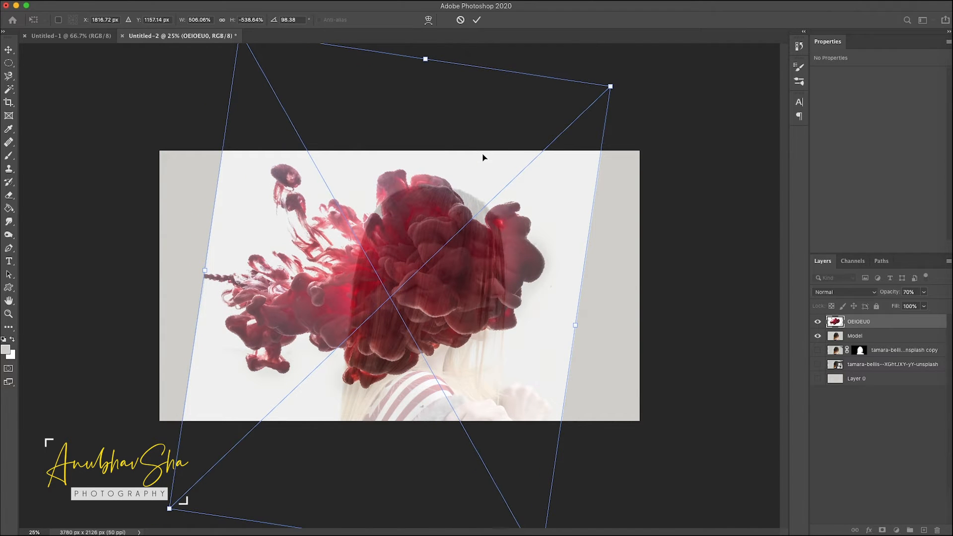
key(Return)
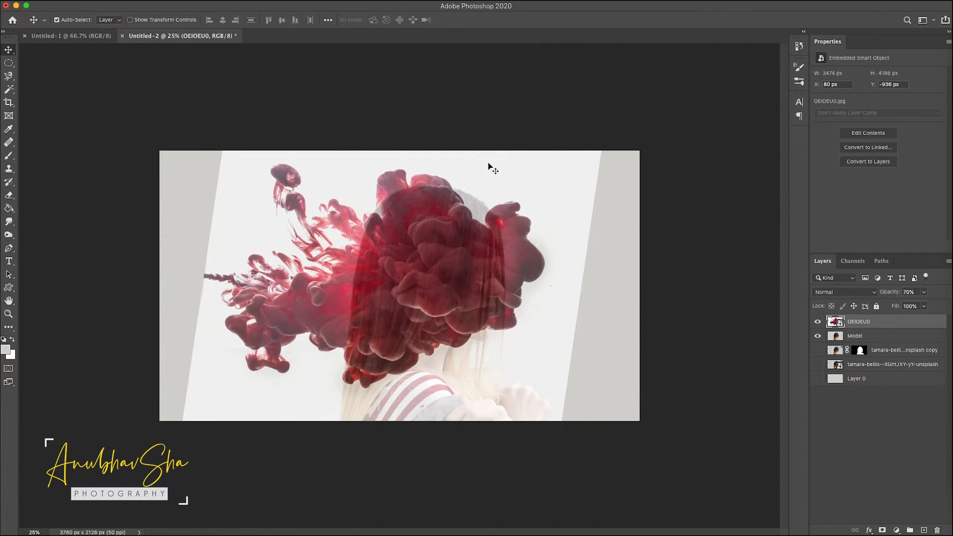
drag(883, 293, 910, 364)
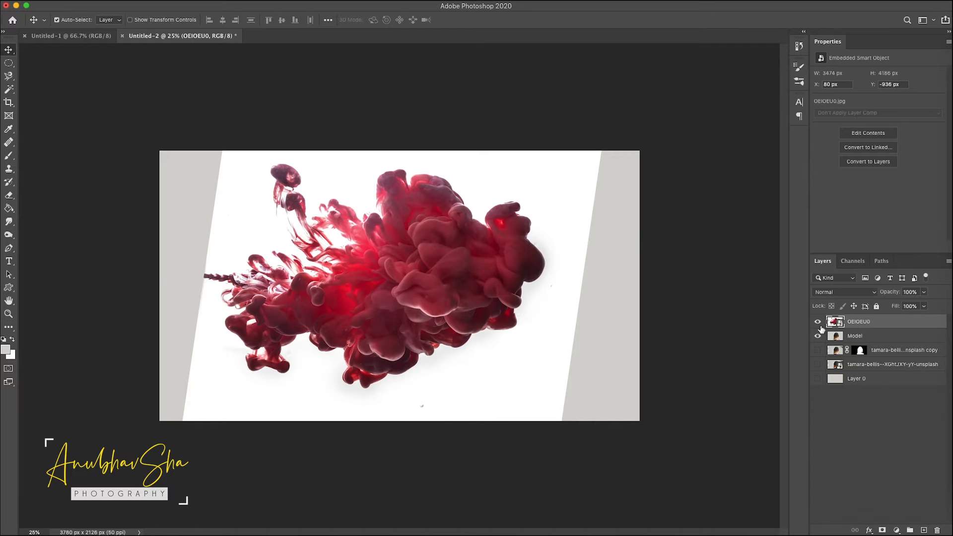
Select the ink image's white background with the Magic Wand, invert the selection and copy the ink to a new layer
drag(9, 89, 51, 116)
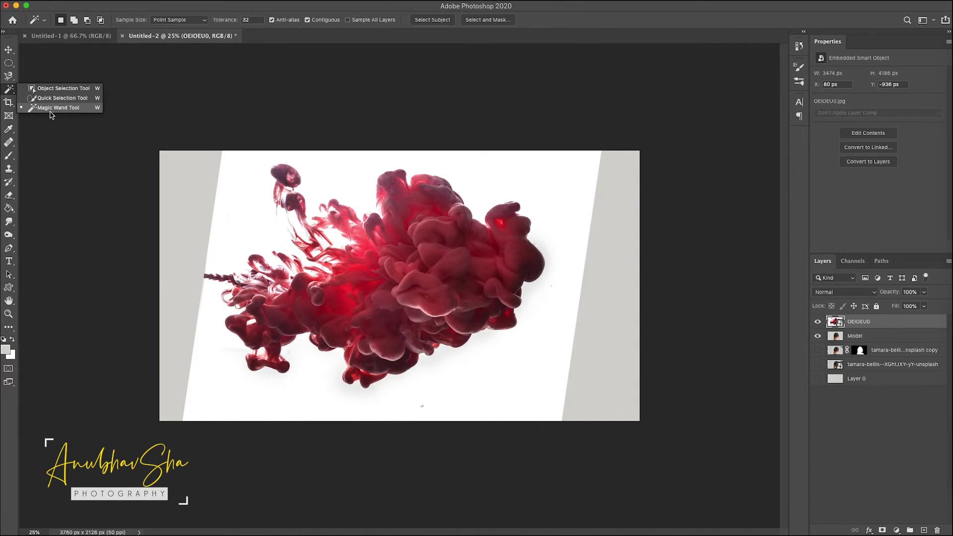
click(50, 113)
click(250, 243)
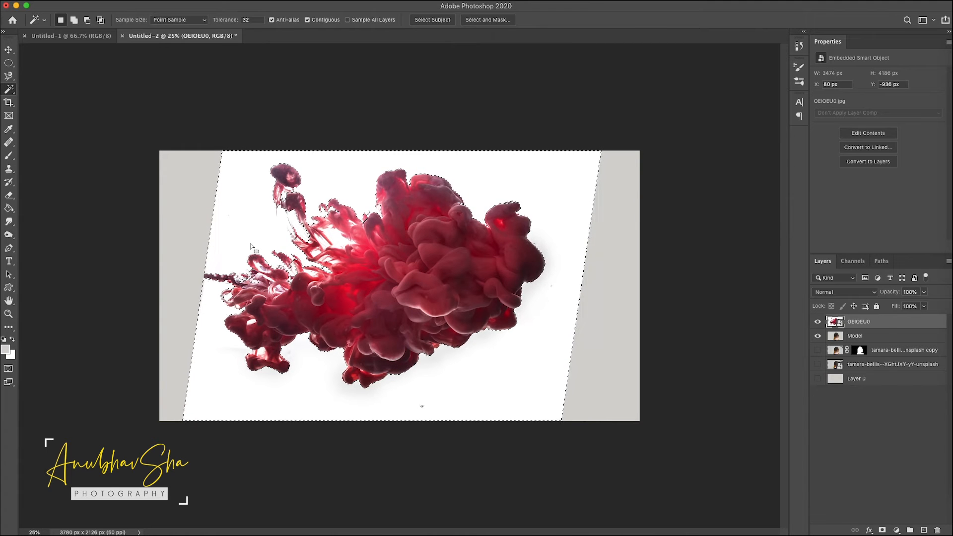
key(super+shift+i)
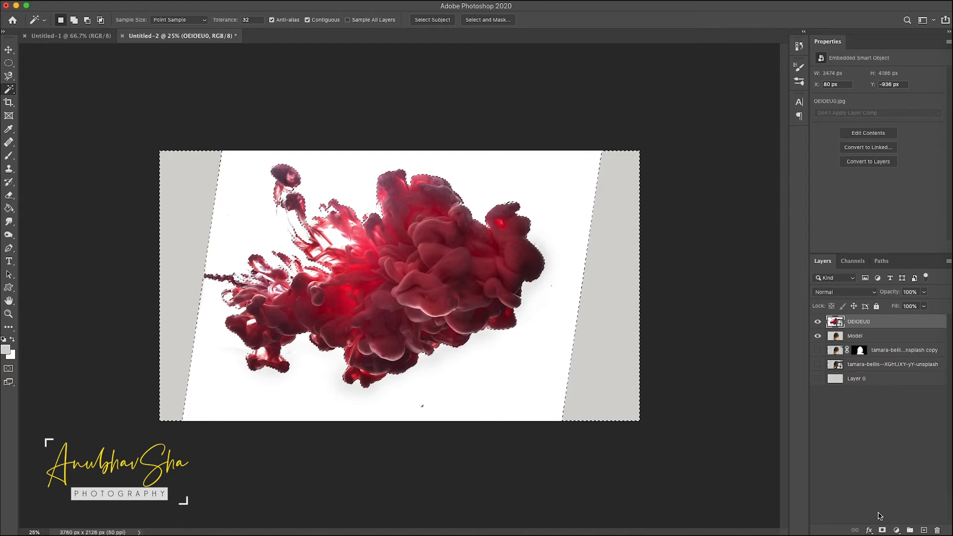
key(ctrl+j)
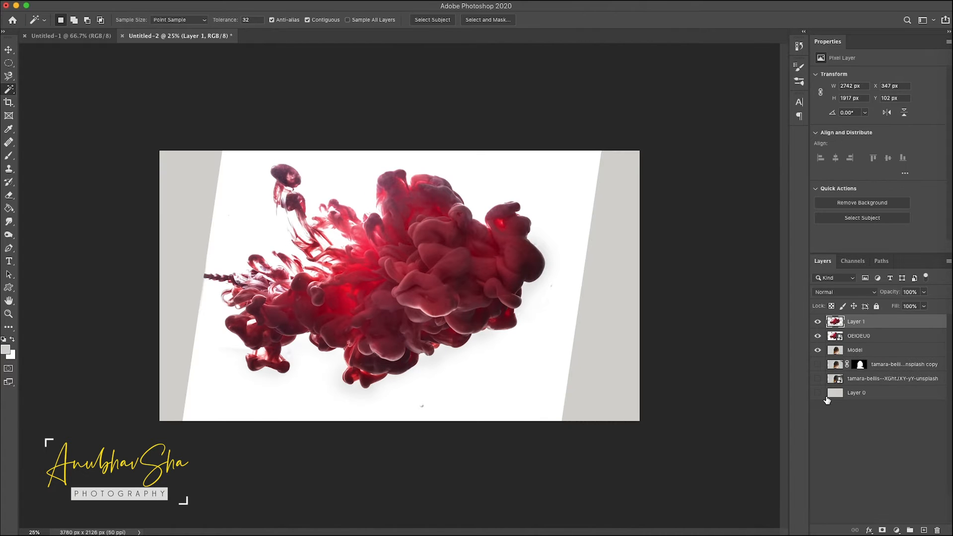
Hide the original ink image layer and keep the ink cut-out and the Model layer visible, with the Move tool active
click(818, 336)
click(817, 350)
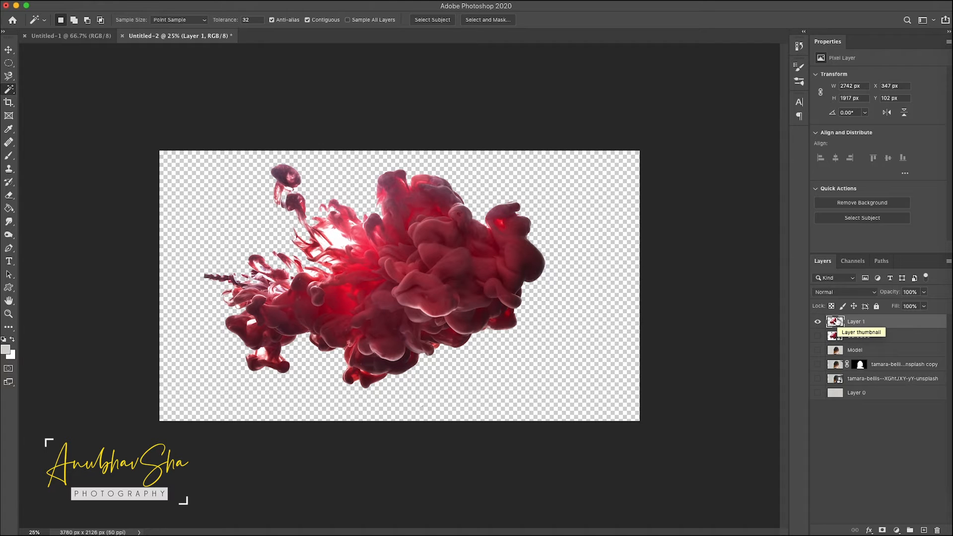
click(817, 350)
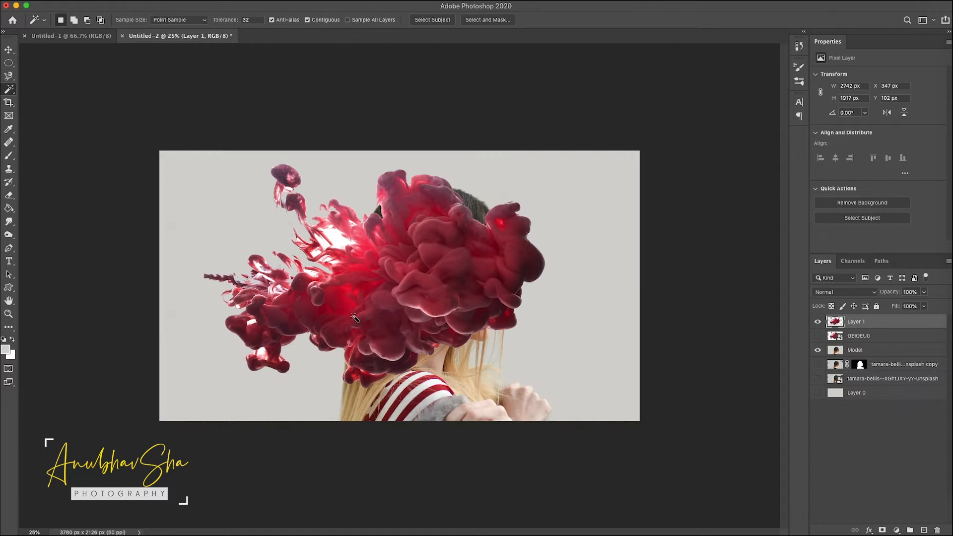
click(8, 50)
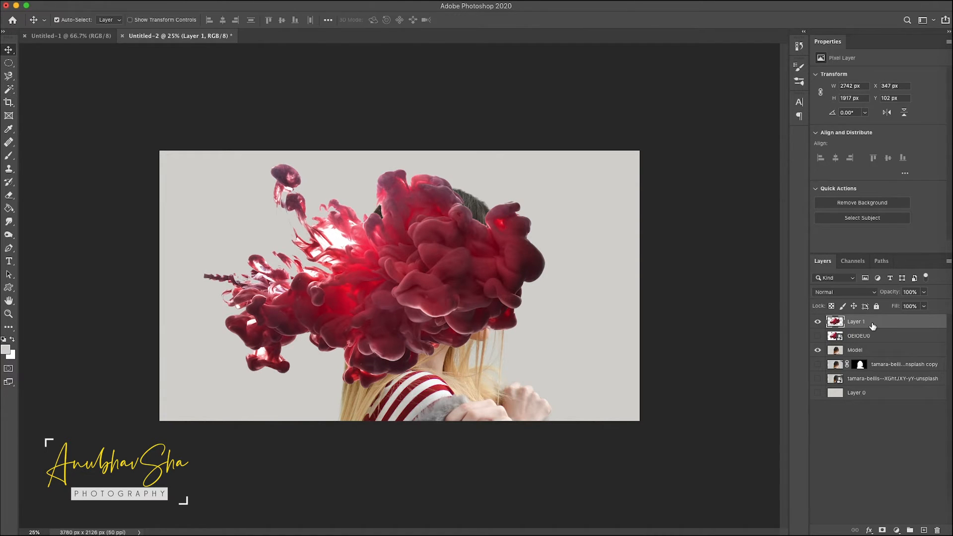
Enlarge the ink cut-out to about 3070 × 2078 px and position it over the woman's whole head
drag(423, 264, 402, 245)
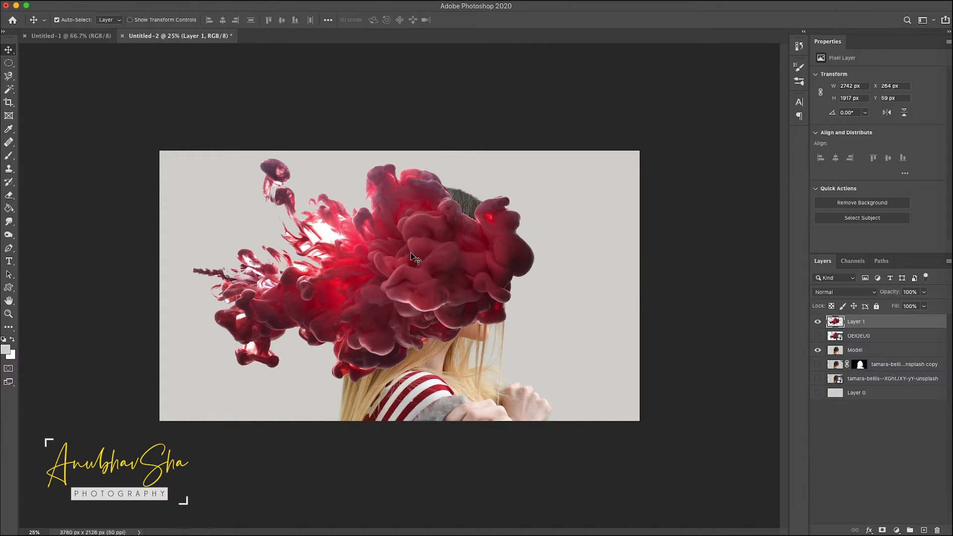
key(super+t)
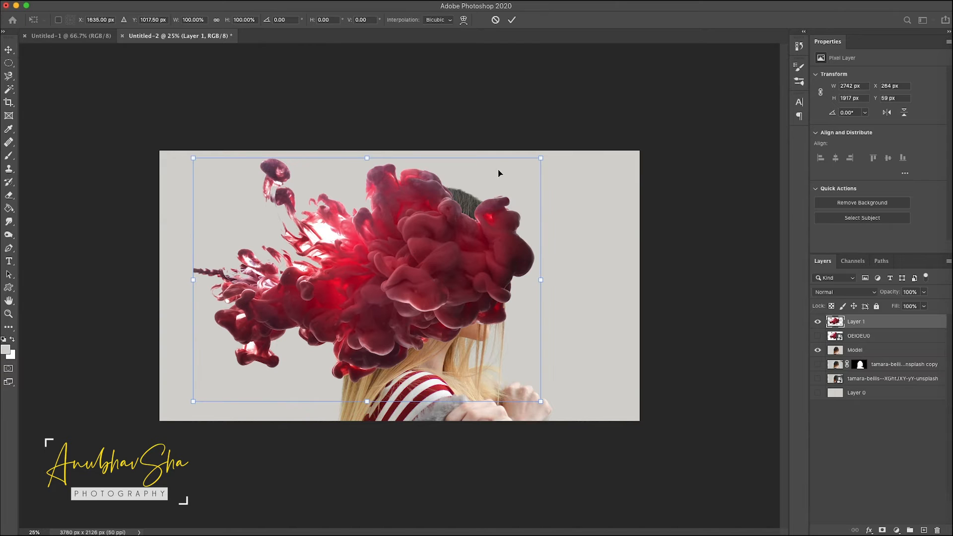
drag(550, 147, 533, 142)
mouse_move(478, 220)
mouse_down()
mouse_move(469, 218)
mouse_move(497, 223)
mouse_up()
key(Return)
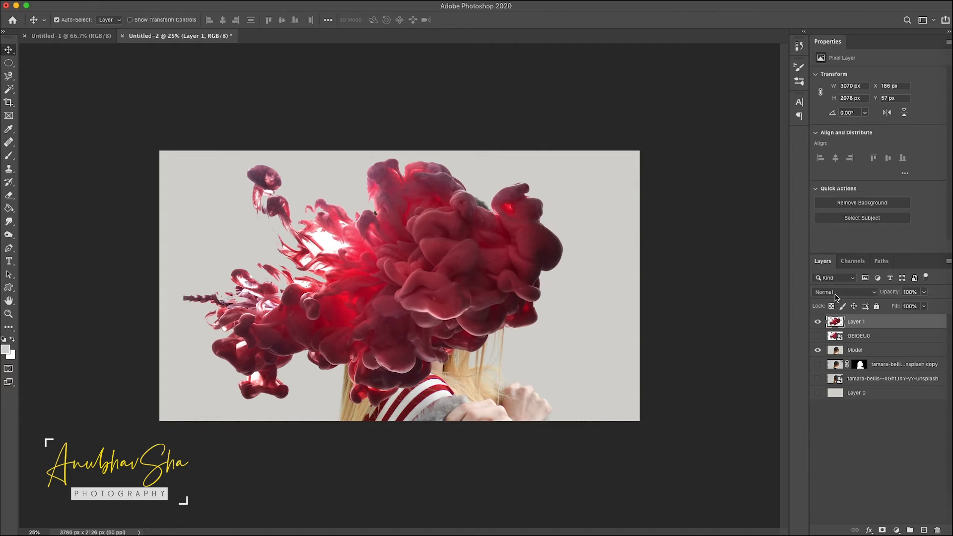
Set the ink cut-out's blend mode to Multiply and add a white layer mask to it
click(836, 293)
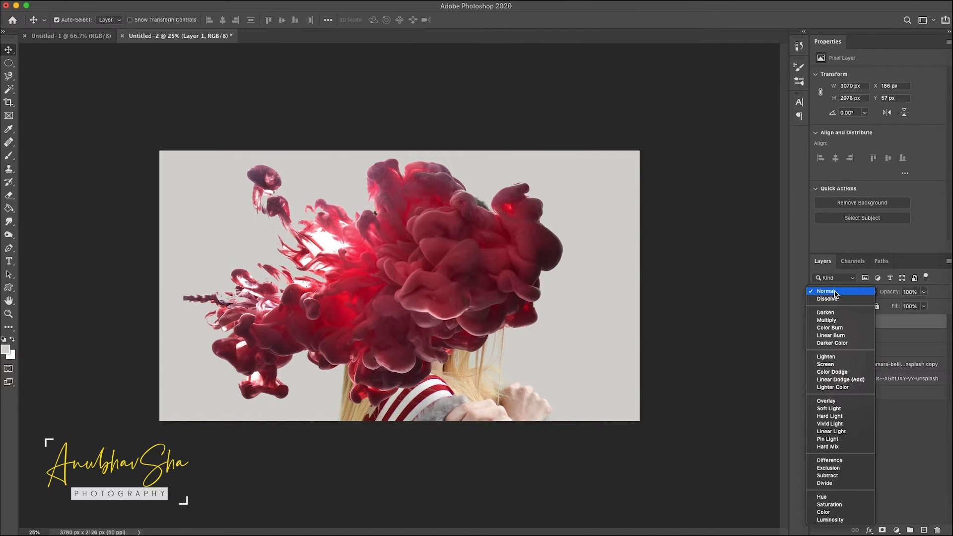
click(839, 320)
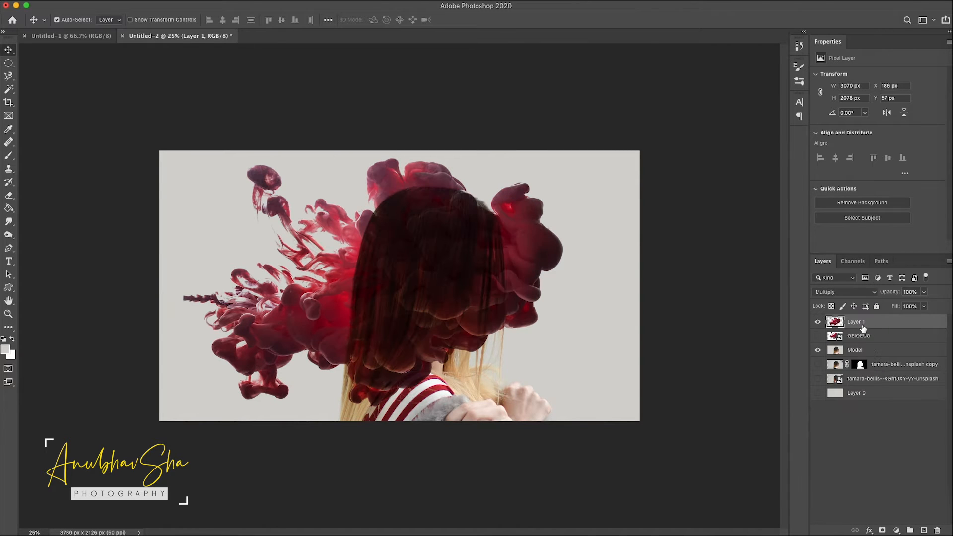
click(881, 531)
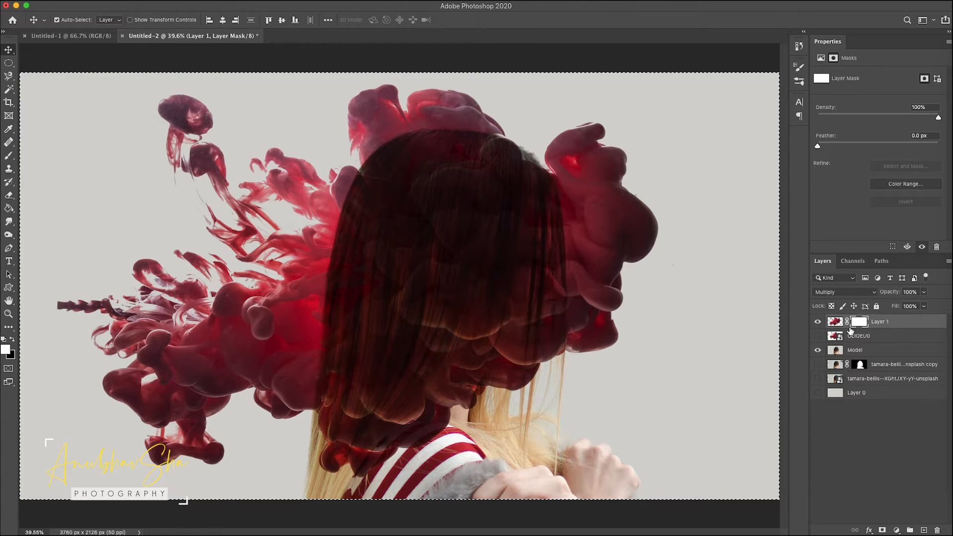
Load an inverted selection from the model cut-out's mask and set up a black 600 px brush at 100% opacity
drag(855, 364, 861, 368)
super+click(861, 366)
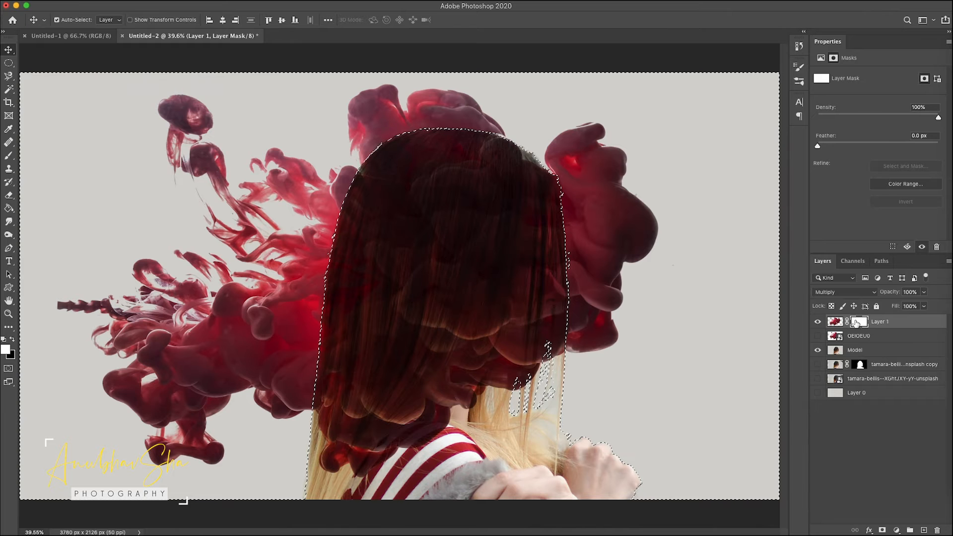
click(8, 156)
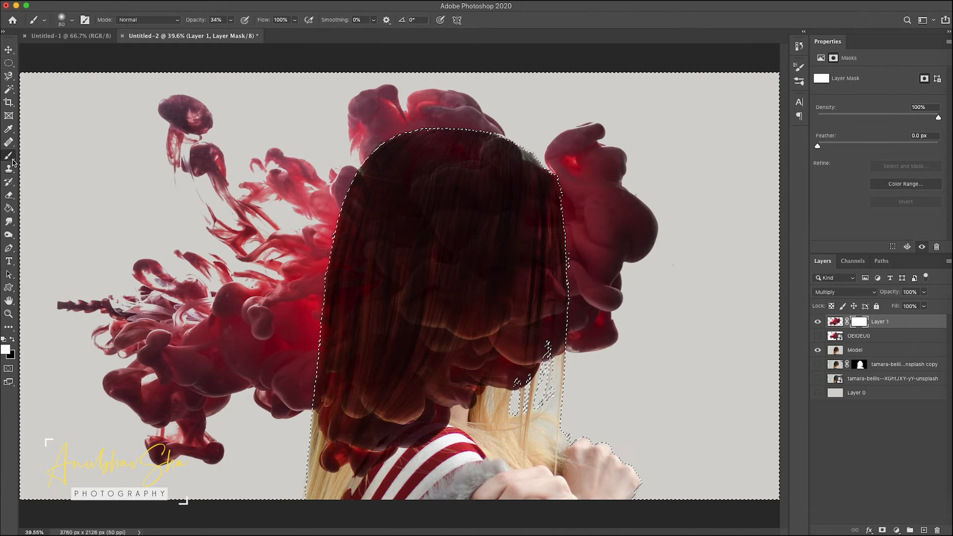
click(12, 340)
key(bracketright)
key(bracketright)
key(bracketright)
key(bracketright)
key(bracketright)
key(bracketright)
key(bracketright)
key(bracketright)
key(bracketright)
key(bracketright)
key(bracketright)
click(231, 20)
mouse_move(231, 34)
mouse_down()
mouse_move(348, 36)
mouse_move(927, 214)
mouse_up()
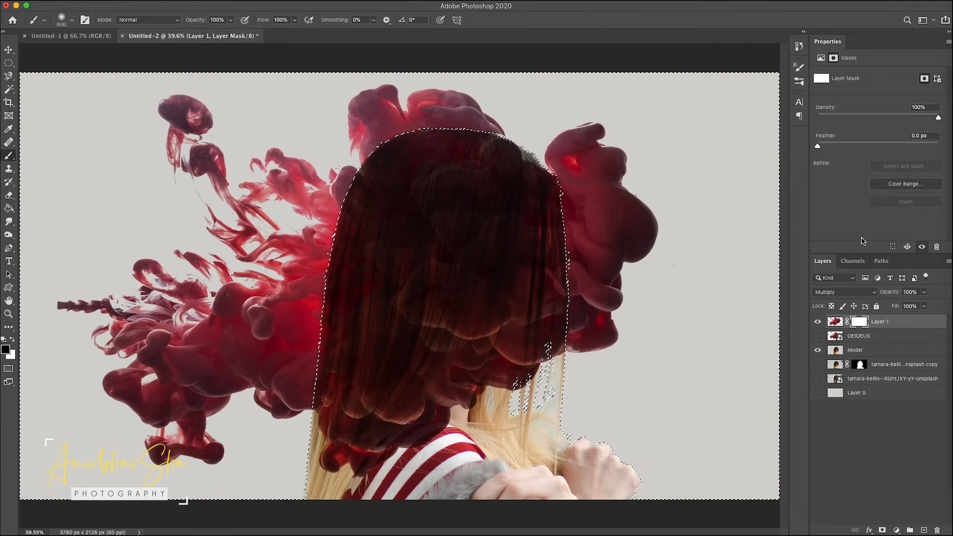
Paint out the ink in front of the face on Layer 1's mask within the background selection, and deselect
drag(646, 149, 562, 98)
mouse_move(586, 244)
mouse_down()
mouse_move(606, 298)
mouse_move(593, 330)
mouse_up()
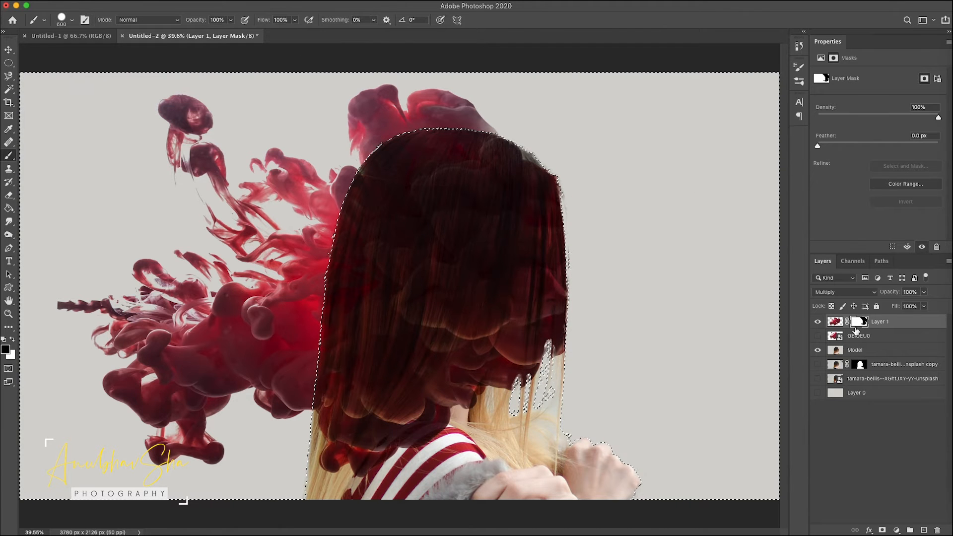
key(super+d)
Add an inverted, fully black mask to the Model layer and move the layer above Layer 1
click(873, 350)
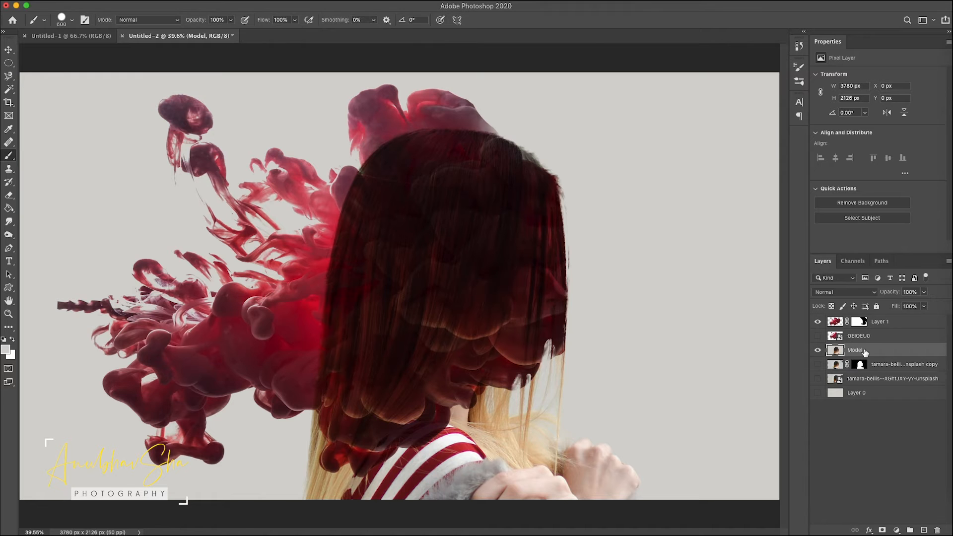
click(883, 530)
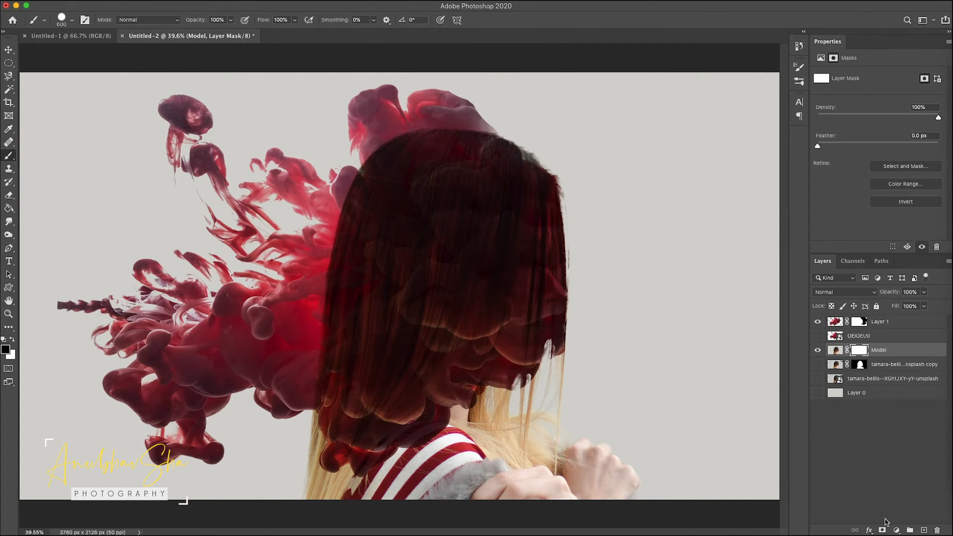
key(super+i)
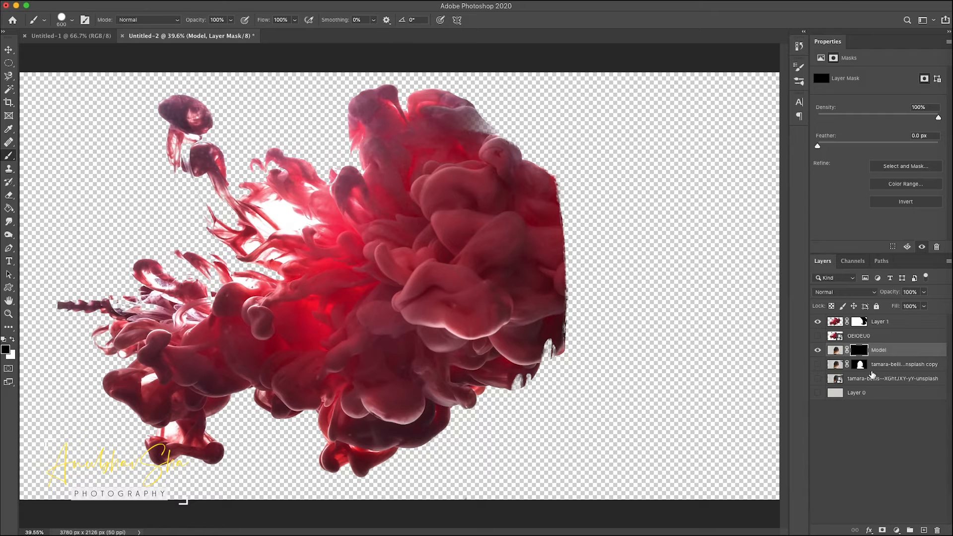
click(836, 352)
drag(835, 351, 837, 316)
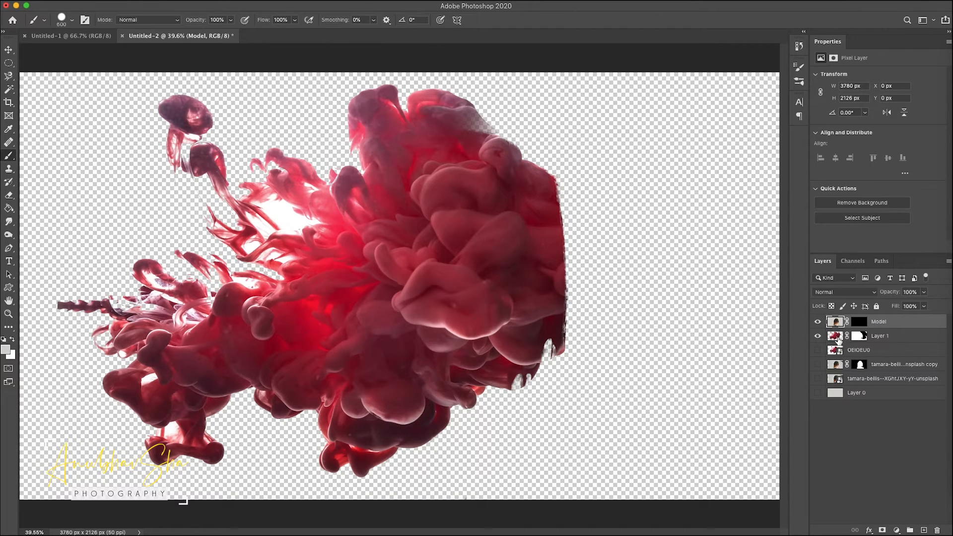
Reveal the woman's face and front hair on the Model mask with a soft white 600 px brush at 0% hardness
click(858, 323)
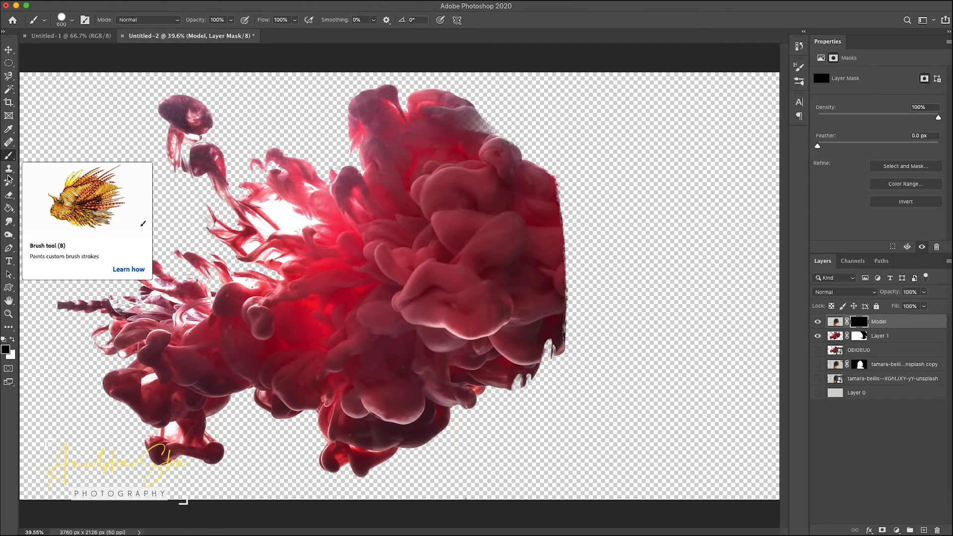
click(13, 339)
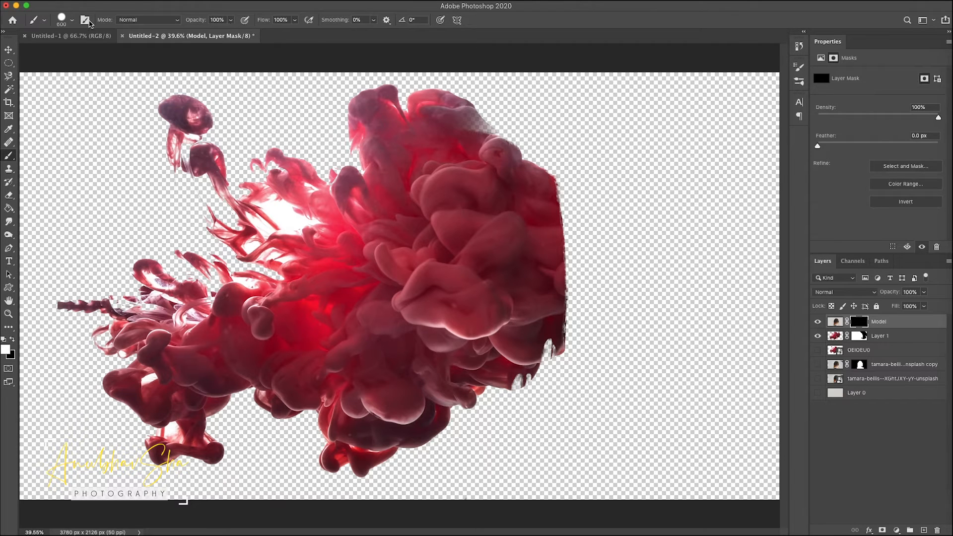
click(70, 20)
drag(74, 74, 45, 78)
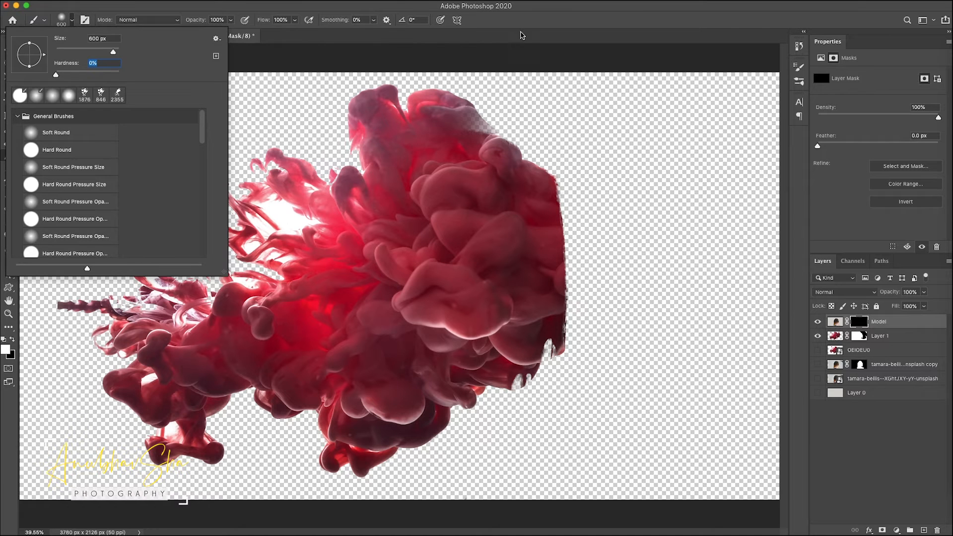
key(Return)
mouse_move(606, 132)
mouse_down()
mouse_move(643, 202)
mouse_move(595, 276)
mouse_move(578, 223)
mouse_move(574, 276)
mouse_move(532, 213)
mouse_move(570, 166)
mouse_move(655, 224)
mouse_move(631, 233)
mouse_move(509, 380)
mouse_move(543, 275)
mouse_move(581, 291)
mouse_move(600, 192)
mouse_move(564, 134)
mouse_move(600, 308)
mouse_move(484, 442)
mouse_move(526, 481)
mouse_move(529, 516)
mouse_move(477, 407)
mouse_move(477, 431)
mouse_move(443, 419)
mouse_up()
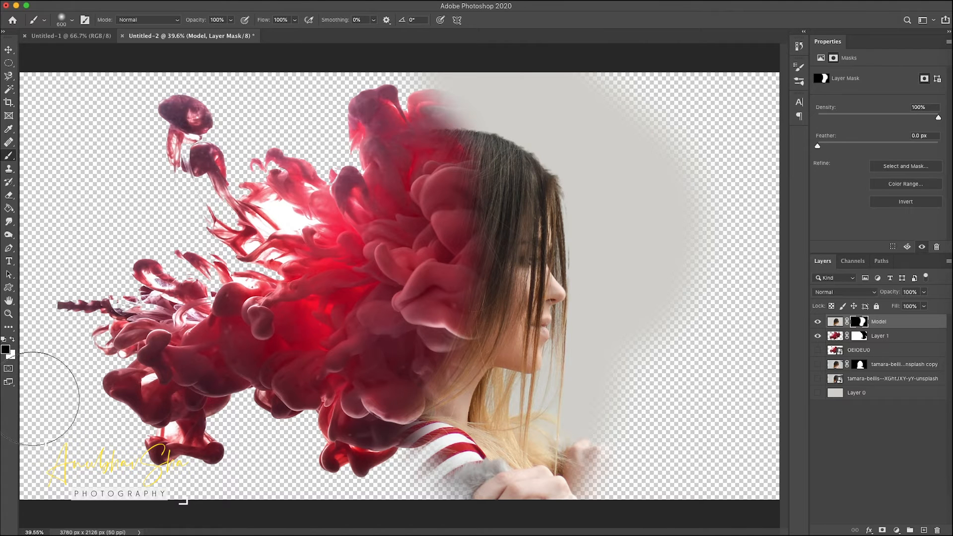
Refine the Model mask with a smaller soft brush, restoring ink over the hair and hiding the clothes and hands
key(x)
mouse_move(434, 311)
mouse_down()
mouse_move(404, 343)
mouse_move(469, 127)
mouse_up()
key(x)
key(bracketleft)
key(bracketleft)
key(bracketleft)
key(bracketleft)
key(bracketleft)
key(x)
mouse_move(437, 447)
mouse_down()
mouse_move(476, 471)
mouse_move(487, 437)
mouse_move(559, 380)
mouse_move(565, 358)
mouse_up()
Touch up Layer 1's mask along the hair, face and neck, and show the light grey Layer 0 background
click(859, 336)
mouse_move(539, 374)
mouse_down()
mouse_move(503, 387)
mouse_move(526, 248)
mouse_up()
key(super+z)
key(super+shift+z)
key(x)
mouse_move(517, 163)
mouse_down()
mouse_move(524, 330)
mouse_move(444, 408)
mouse_up()
click(817, 393)
Clean up stray ink around the face, chin and neck on Layer 1's mask with a hard 200 px brush
key(x)
key(shift+bracketright)
key(shift+bracketright)
key(shift+bracketright)
key(shift+bracketright)
drag(422, 457, 574, 217)
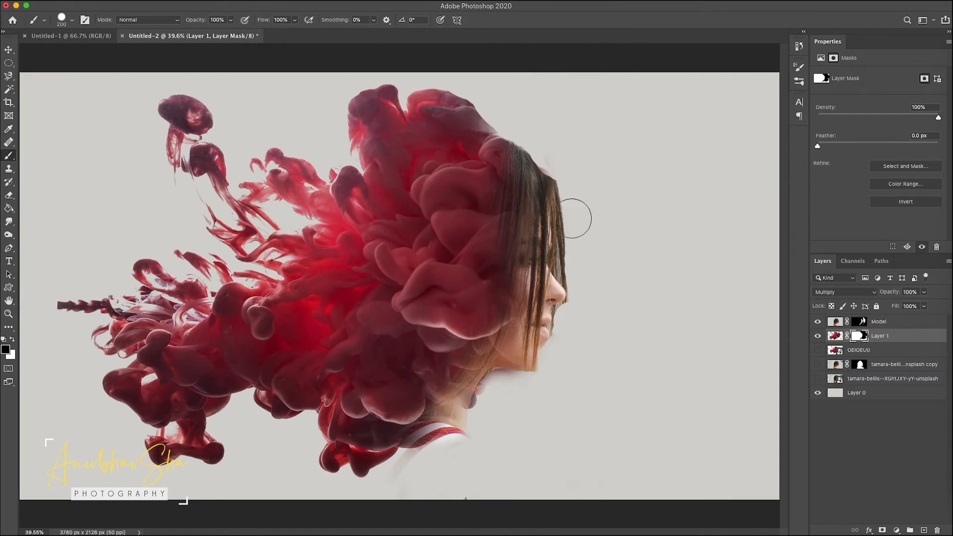
drag(516, 380, 484, 440)
click(859, 321)
click(859, 336)
drag(514, 367, 466, 397)
Blend the ink into the neck and shoulder on Layer 1's mask with a soft 200 px brush, lowering its opacity to 52%
click(72, 19)
drag(208, 67, 58, 68)
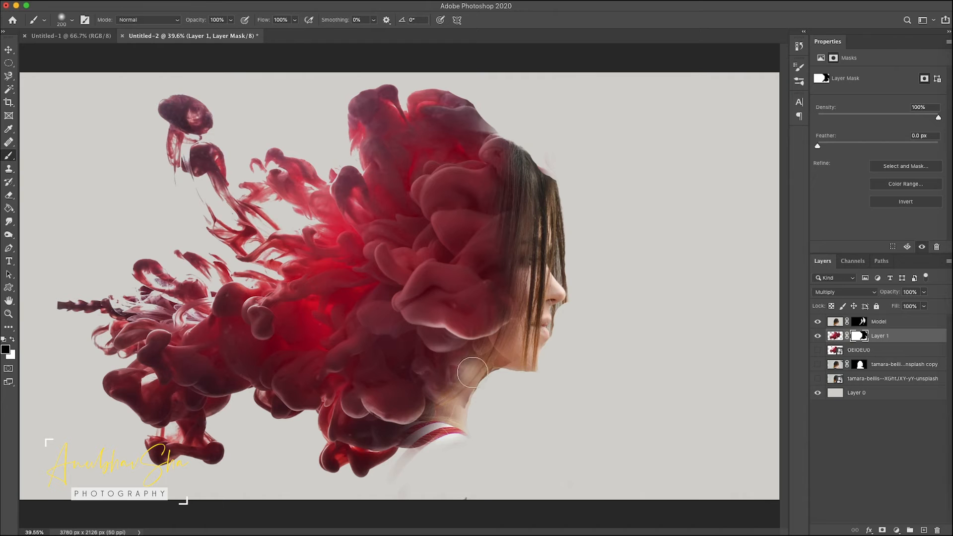
drag(496, 357, 397, 459)
key(x)
drag(230, 20, 206, 32)
drag(464, 395, 486, 352)
key(x)
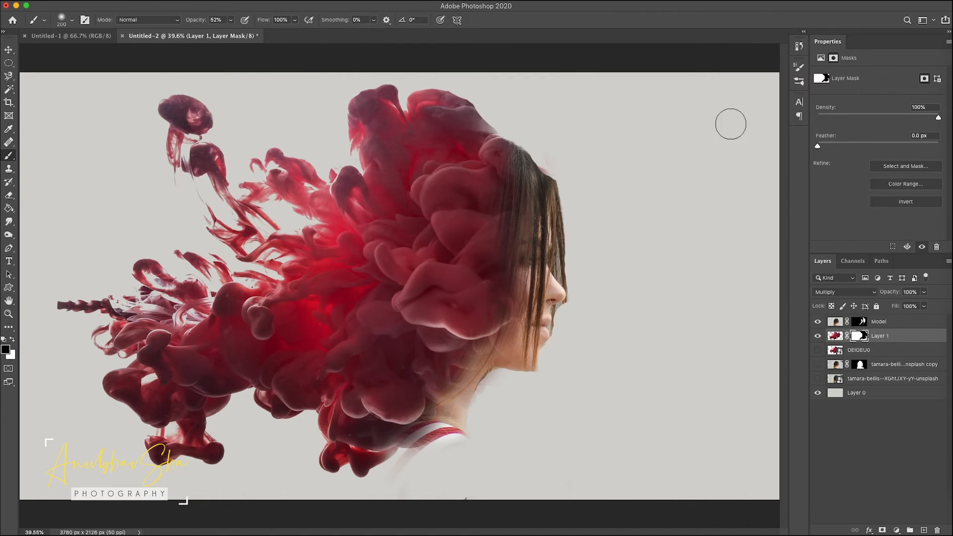
Duplicate the Model layer and apply the copy's layer mask
key(super+minus)
key(super+minus)
click(836, 322)
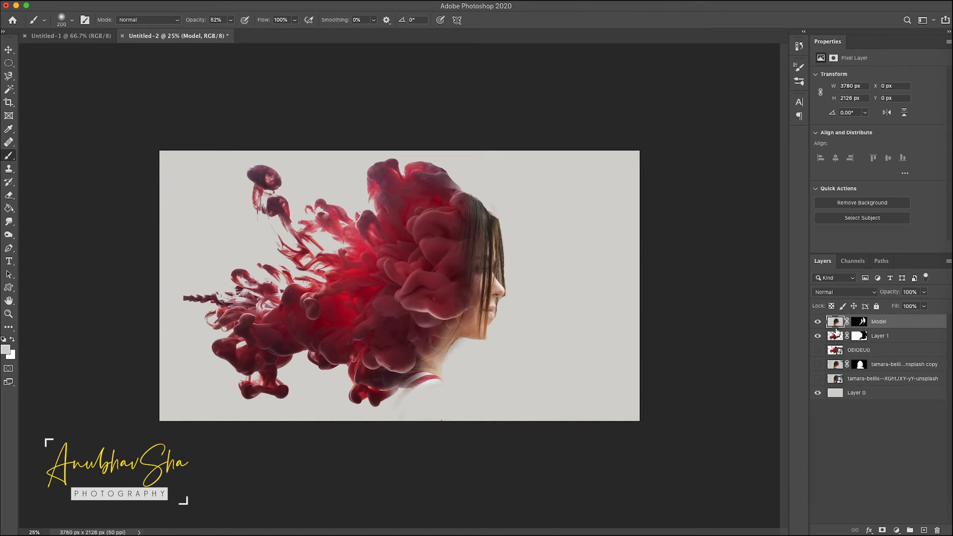
key(super+j)
click(858, 323)
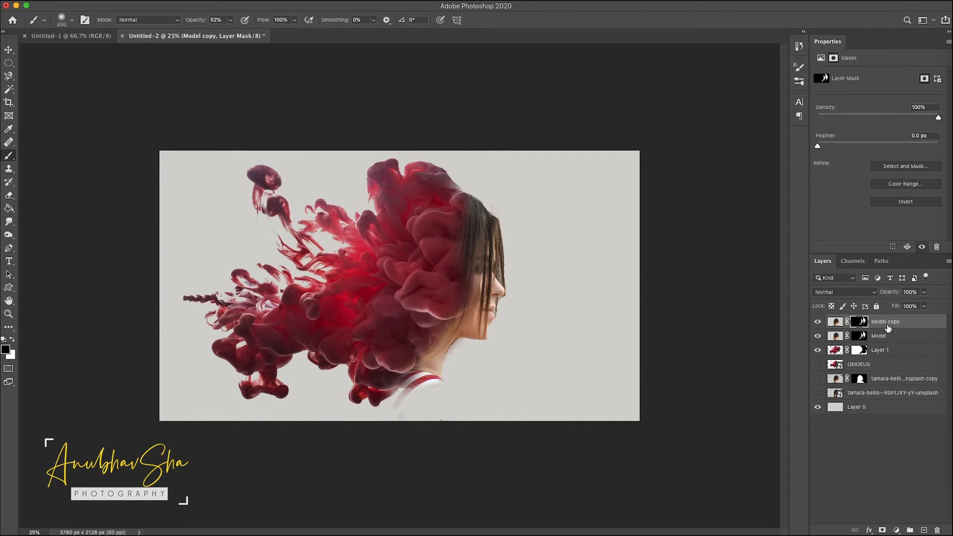
right_click(860, 323)
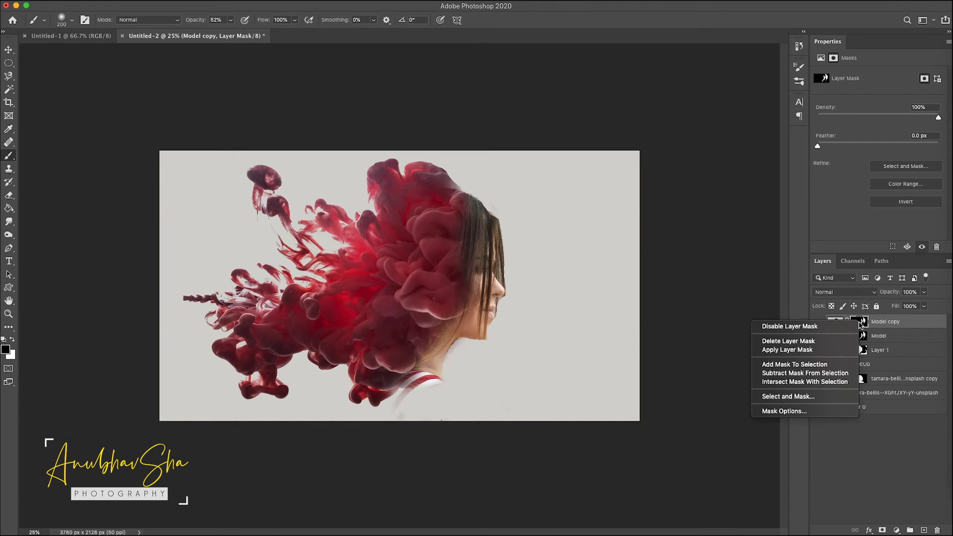
click(792, 350)
alt+click(818, 321)
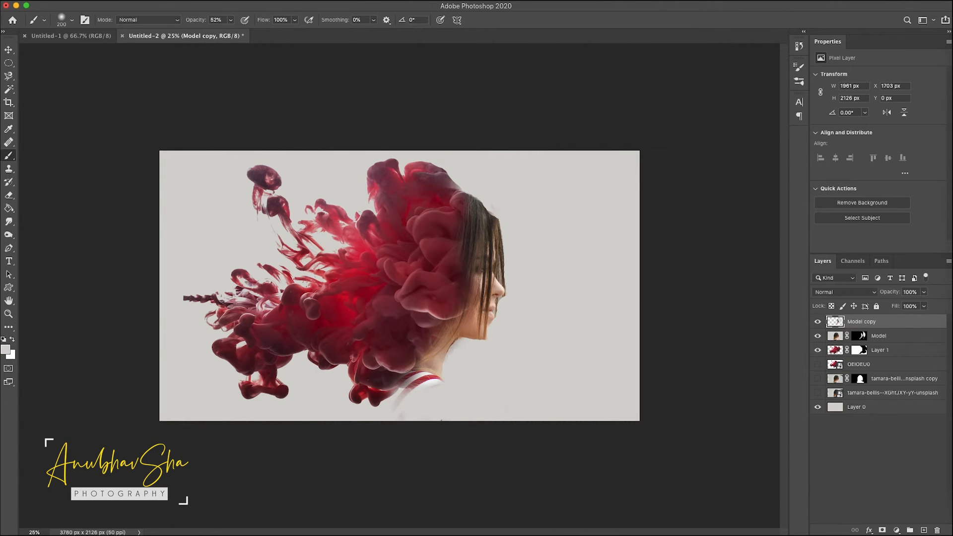
Apply Reduce Noise to the Model copy with Strength 10, Preserve Details 0%, Reduce Color Noise 90% and Sharpen Details 70%
click(231, 1)
mouse_move(298, 144)
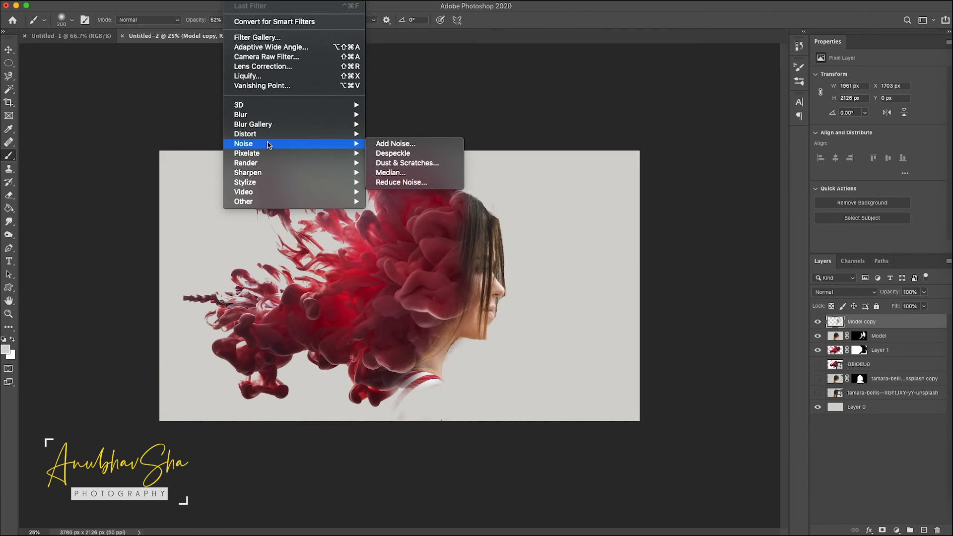
click(430, 183)
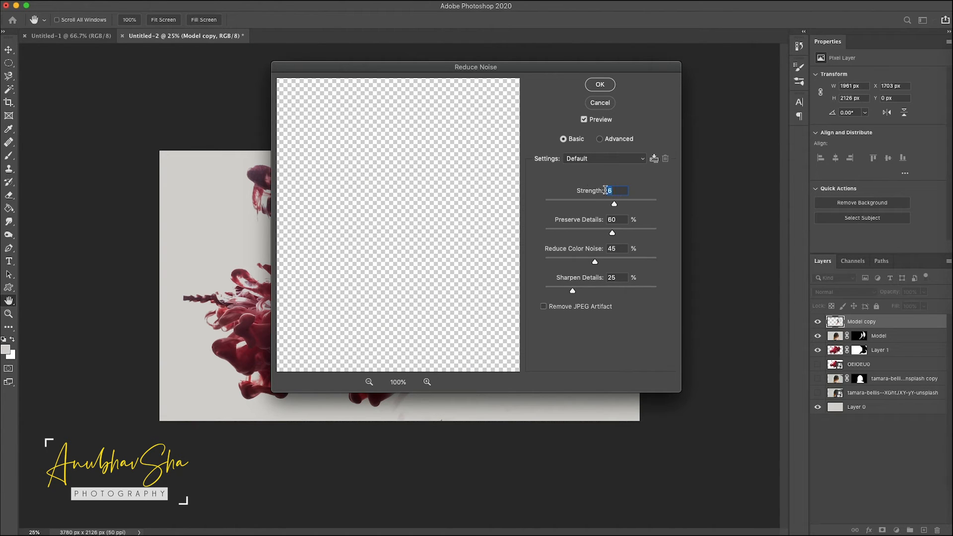
text(10)
drag(614, 238, 544, 235)
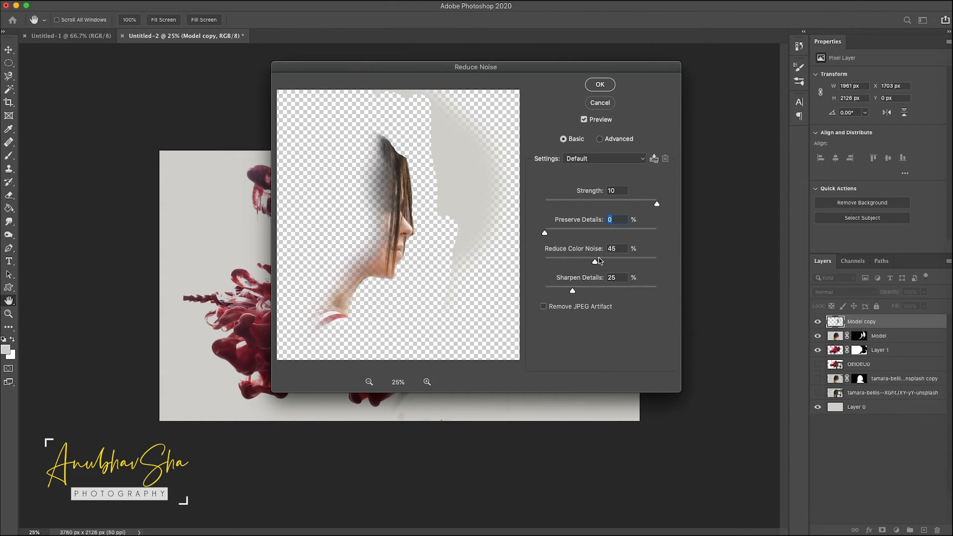
key(Tab)
key(BackSpace)
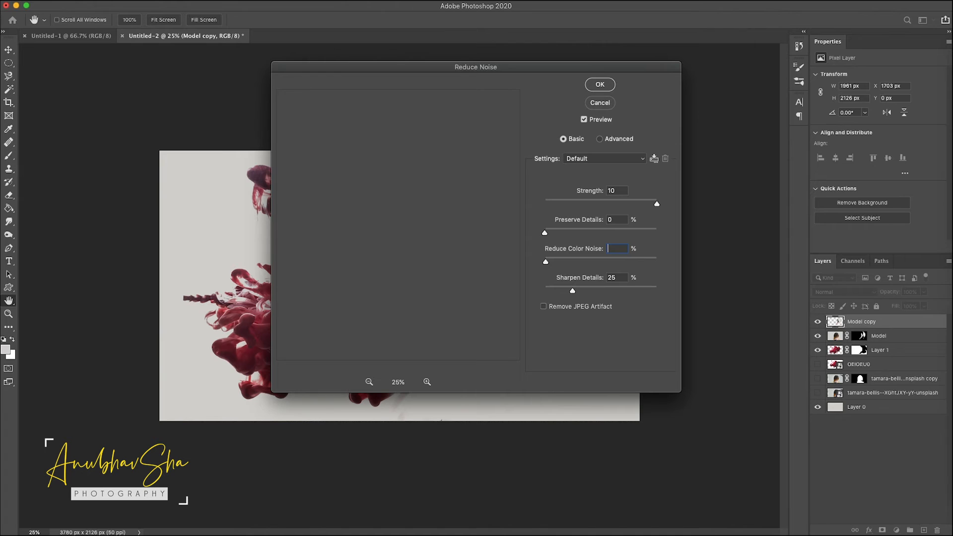
text(90)
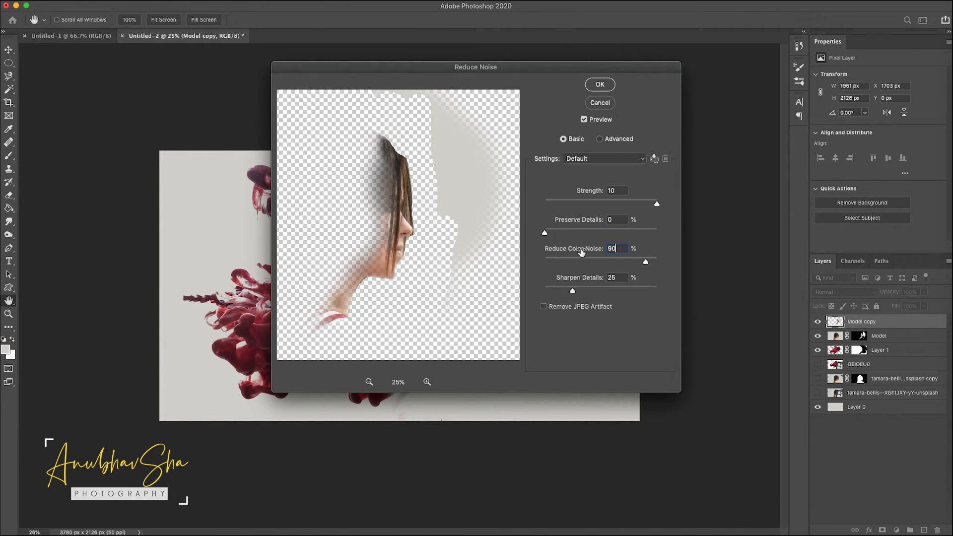
double_click(610, 277)
text(70)
click(600, 85)
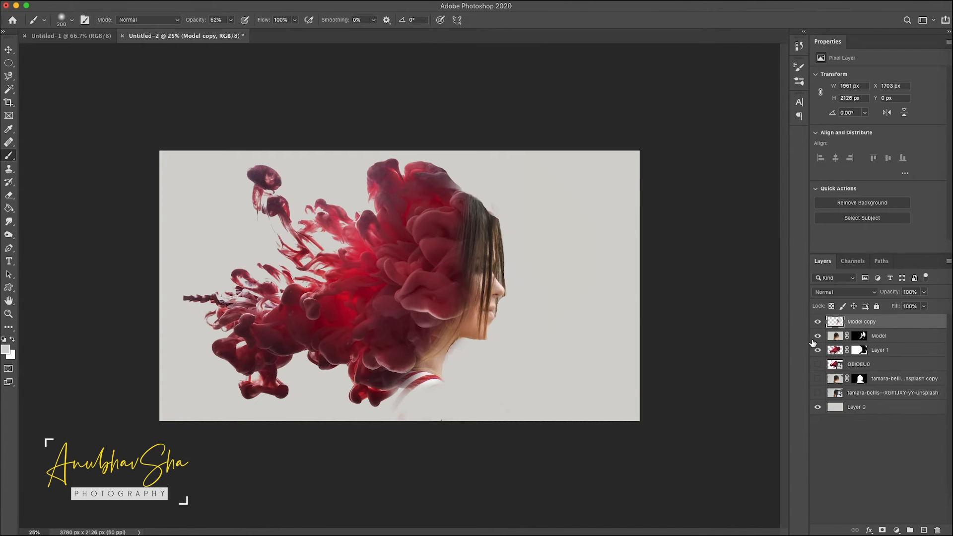
Hide the original Model layer and duplicate the ink layer Layer 1, with the duplicate's mask selected
click(819, 336)
click(837, 350)
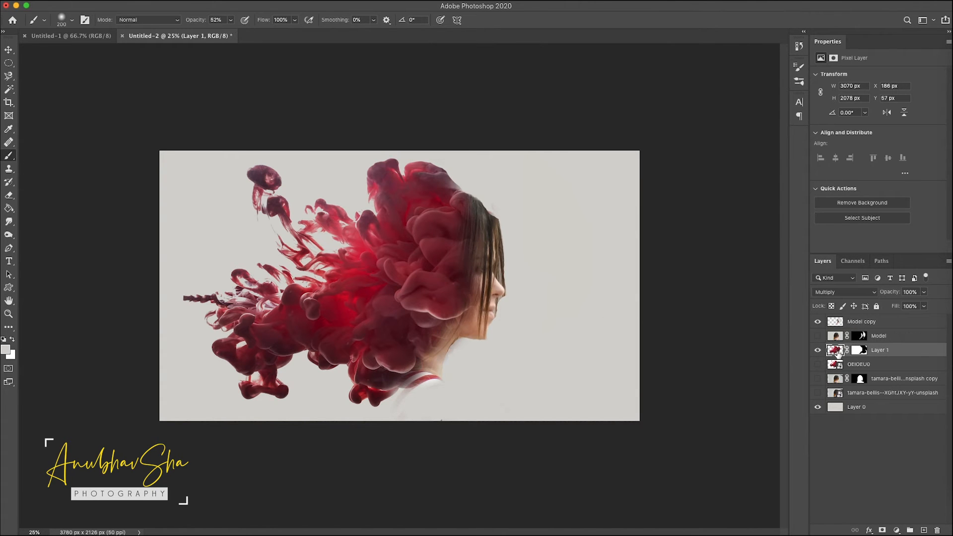
key(super+j)
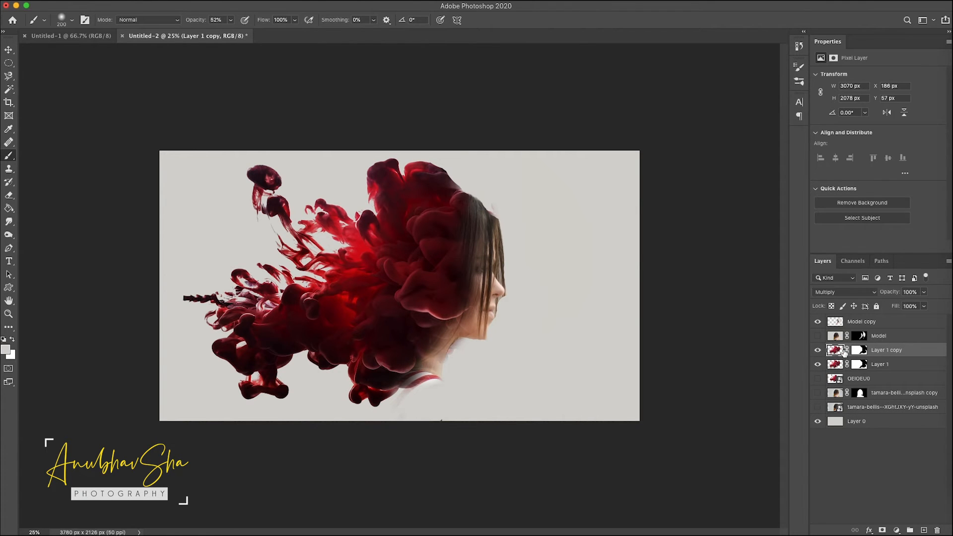
click(867, 364)
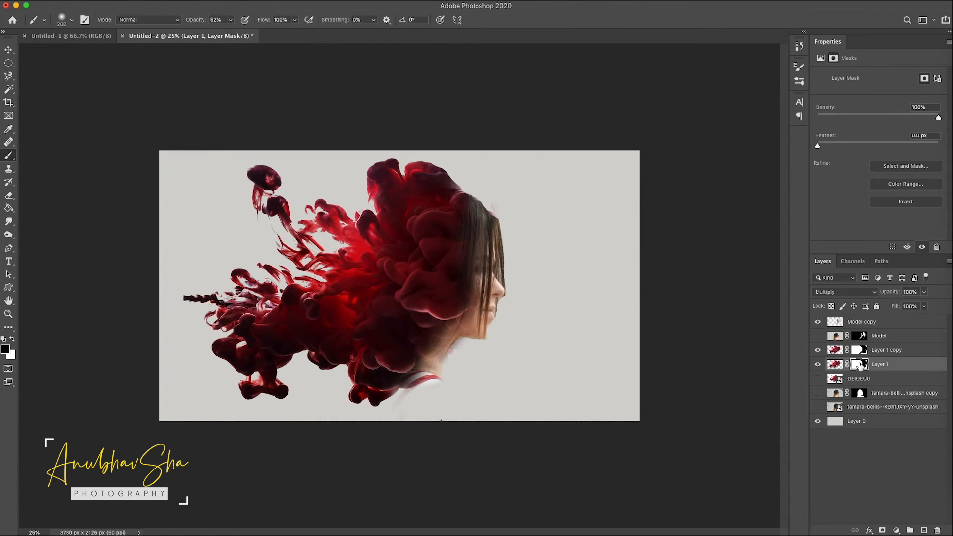
click(860, 351)
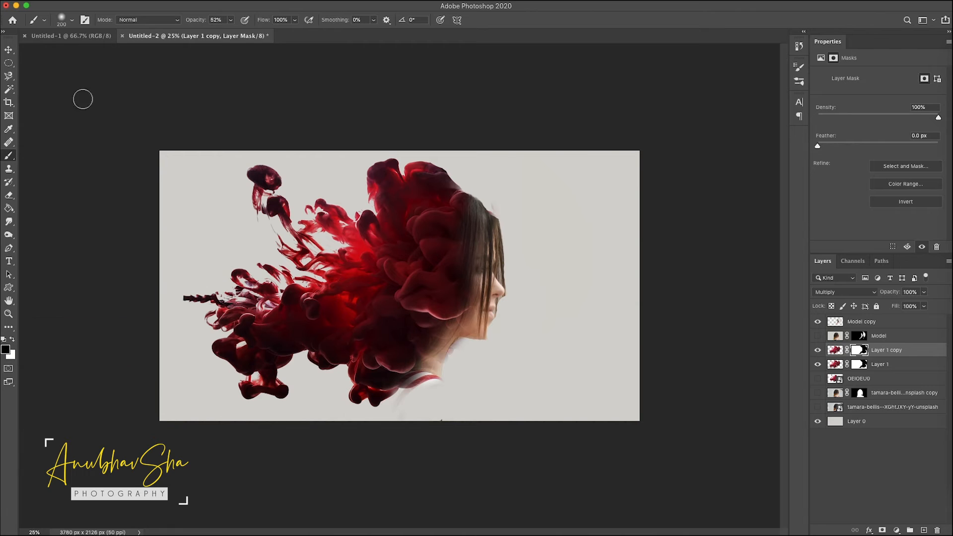
Paint over the bright ink centre on Layer 1 copy's mask with the brush at 36% opacity and 60% flow
click(231, 20)
drag(228, 32, 221, 35)
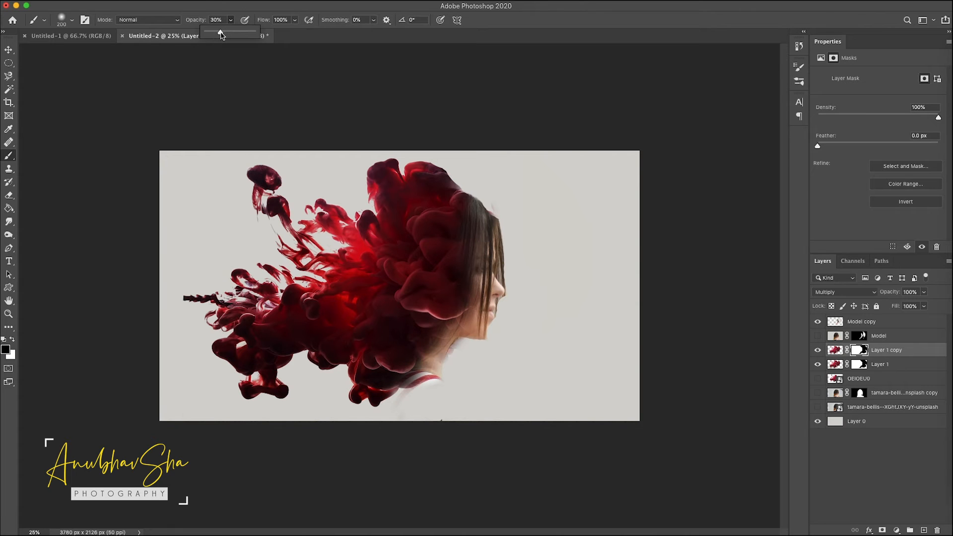
click(296, 20)
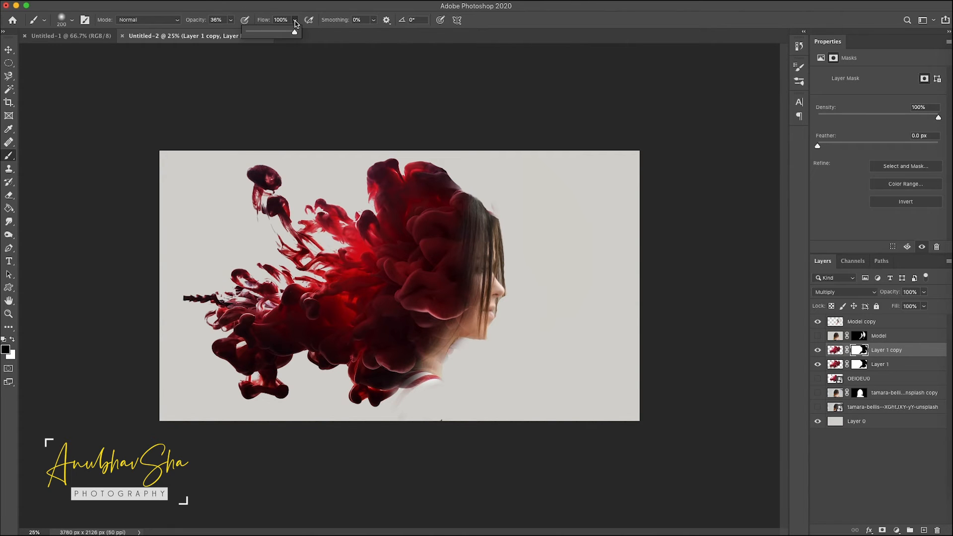
drag(267, 32, 275, 32)
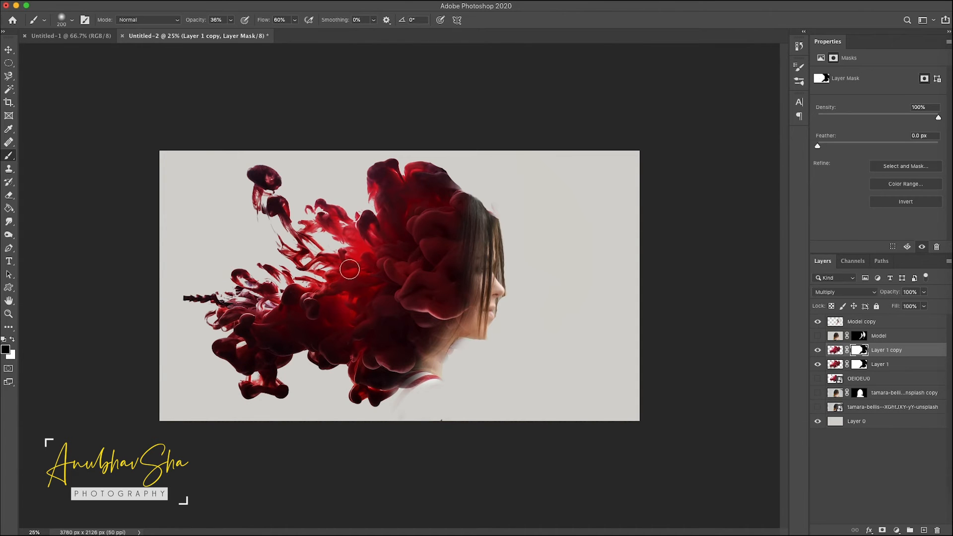
mouse_move(358, 257)
mouse_down()
mouse_move(364, 242)
mouse_move(339, 231)
mouse_move(366, 243)
mouse_move(345, 288)
mouse_move(322, 297)
mouse_move(234, 301)
mouse_up()
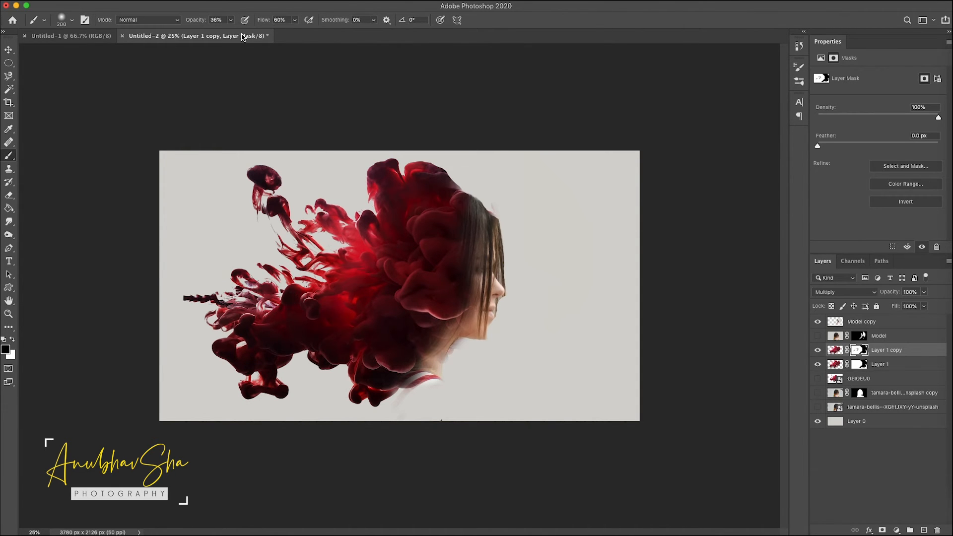
Brush over the ink centre on Layer 1 copy's mask in Overlay mode at 900 px with 100% opacity and flow, and select the layer's image
drag(231, 20, 246, 34)
click(177, 22)
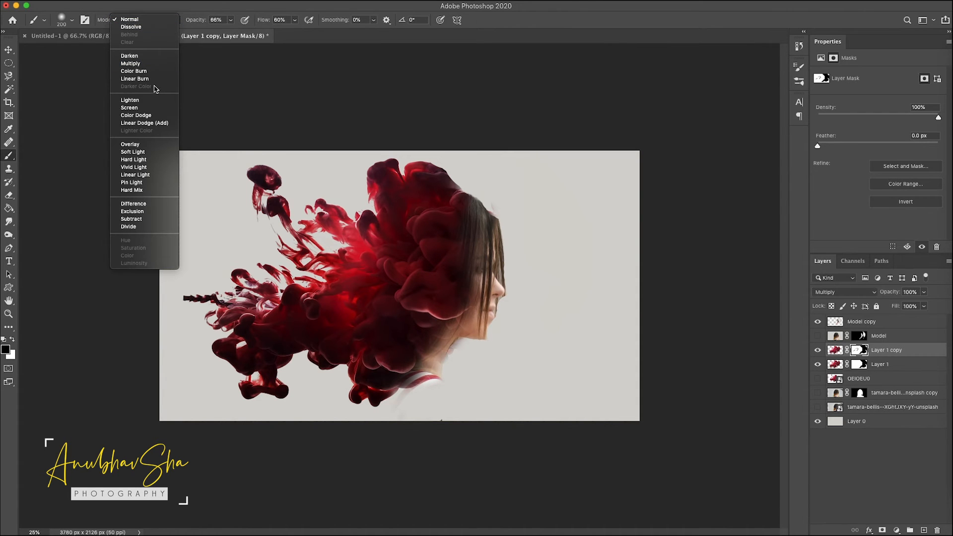
click(129, 108)
key(shift+0)
key(0)
click(177, 20)
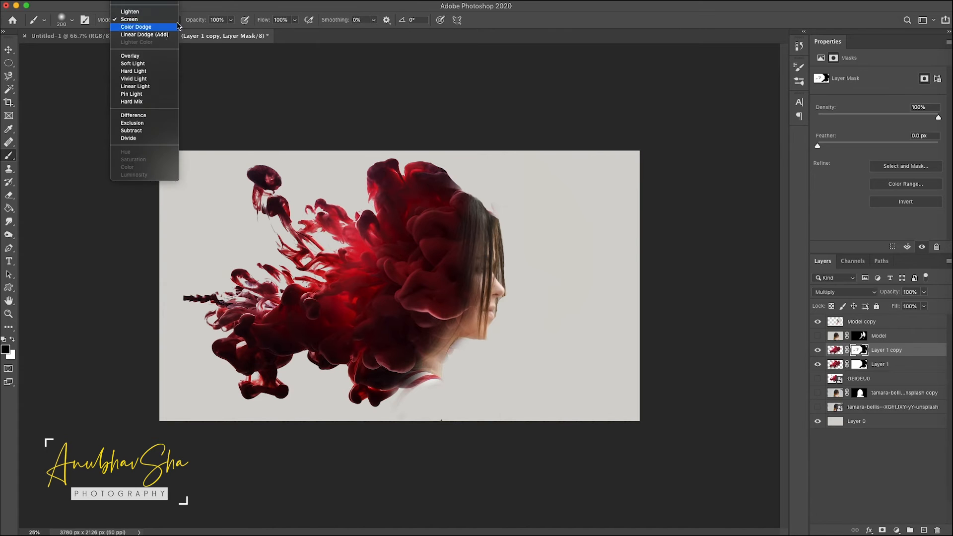
click(130, 53)
key(bracketright)
key(bracketright)
key(bracketright)
key(bracketright)
key(bracketright)
key(bracketright)
key(bracketright)
key(bracketright)
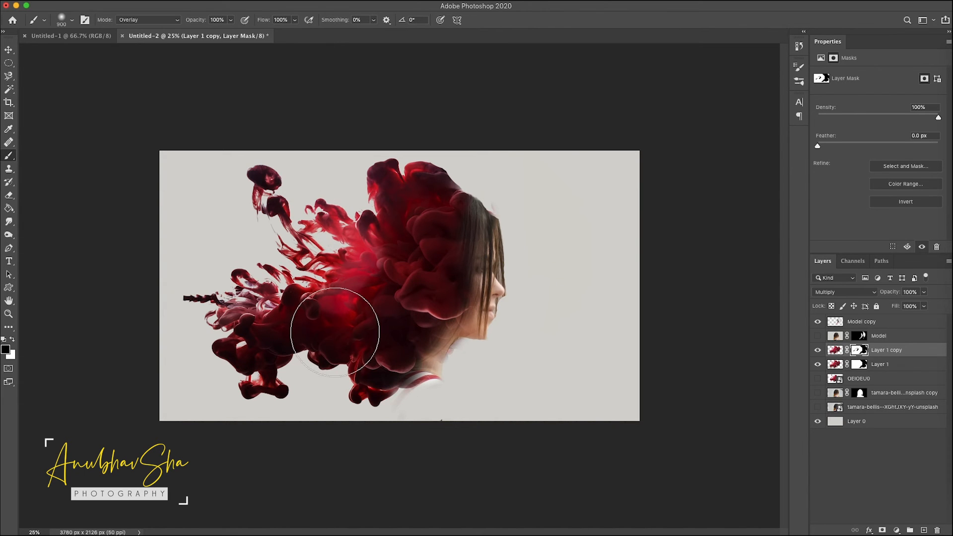
click(834, 350)
click(358, 249)
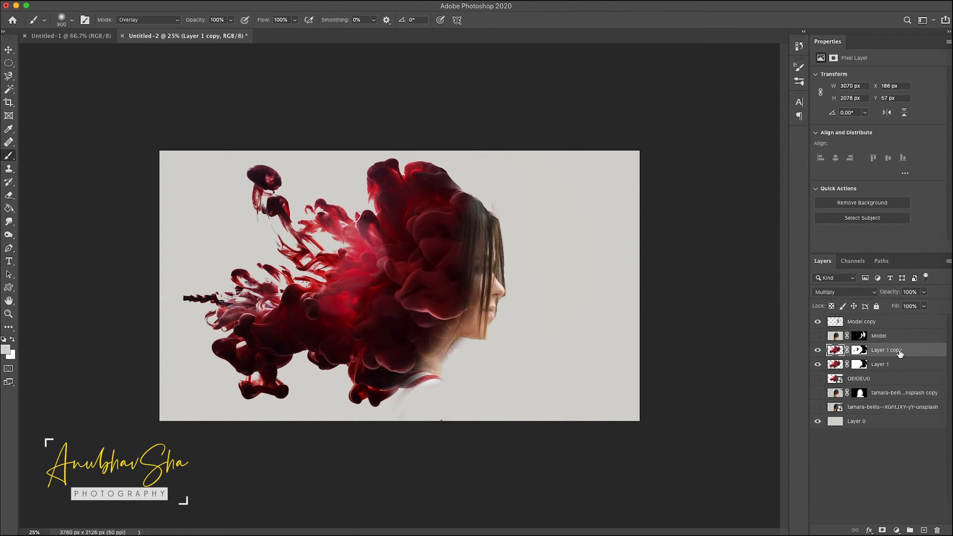
Group Layer 1 copy with Layer 1 and add a Levels adjustment clipped to the group
shift+click(889, 368)
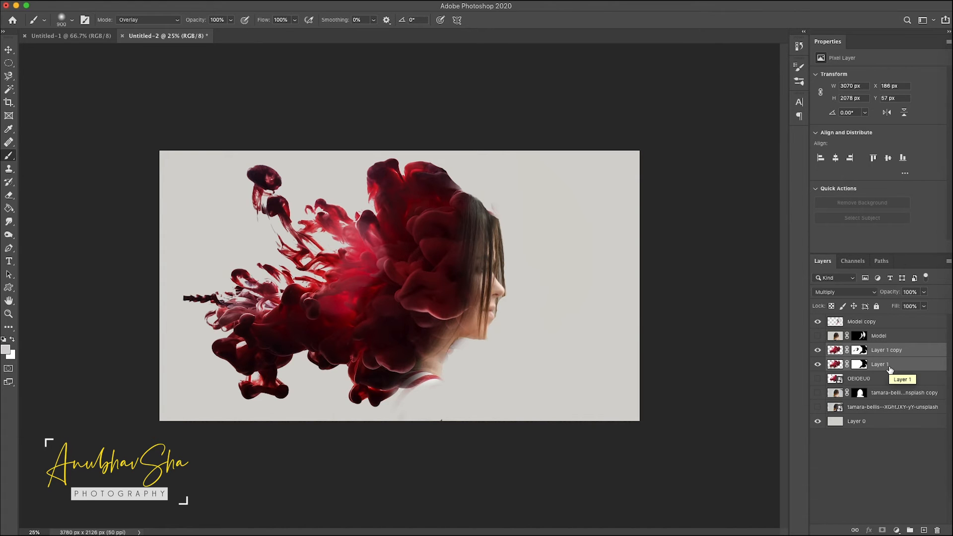
key(ctrl+g)
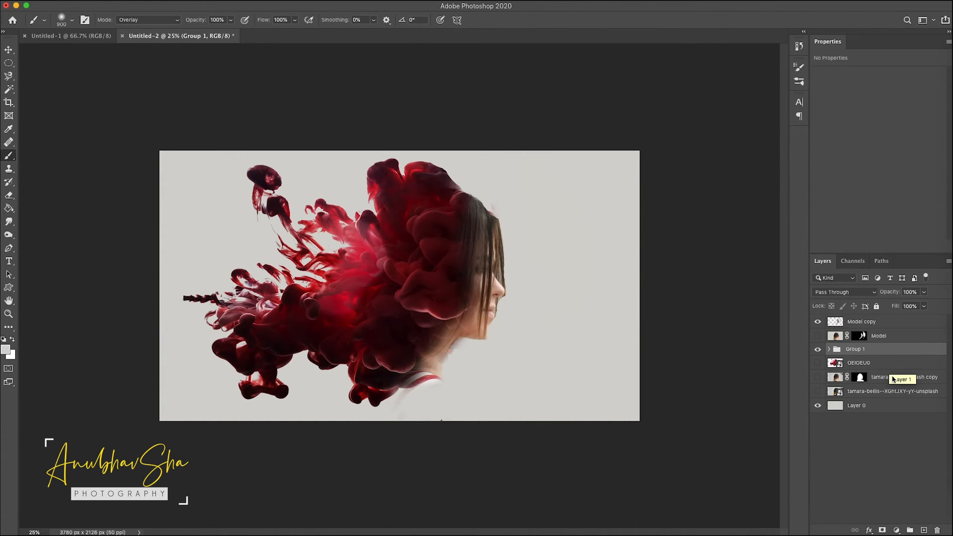
click(897, 530)
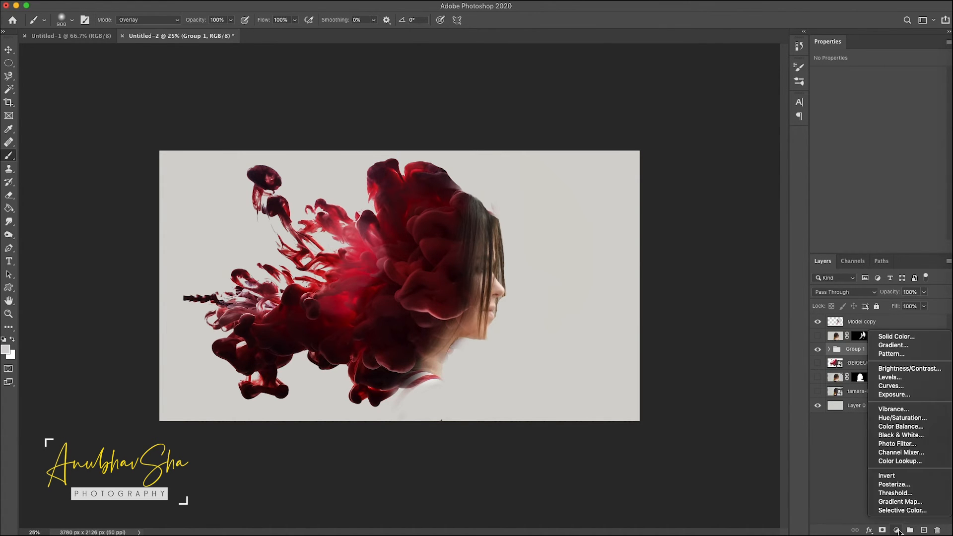
click(914, 380)
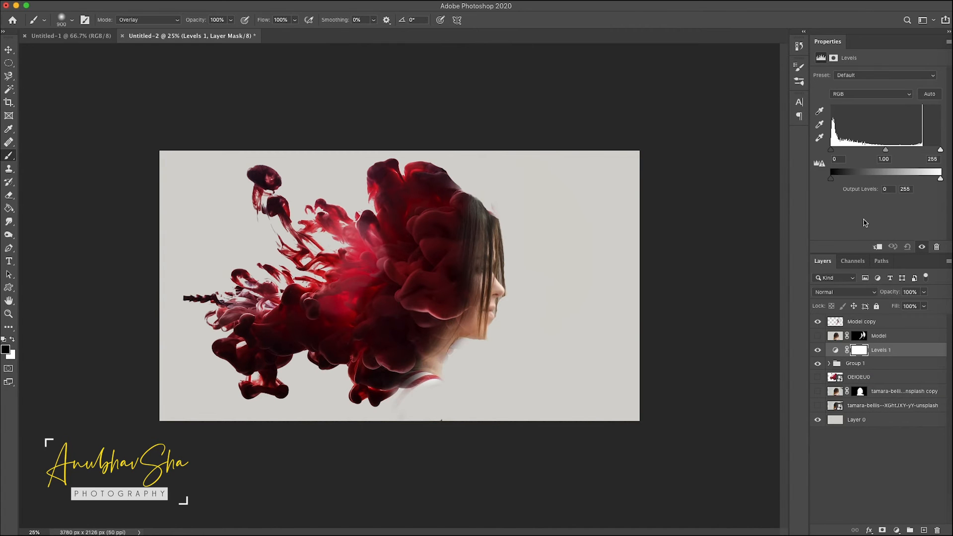
click(875, 247)
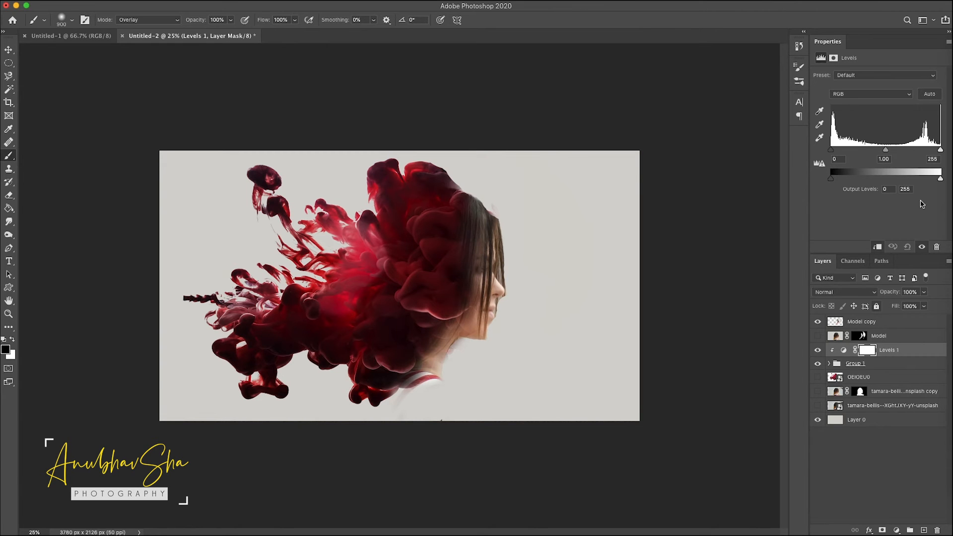
Brighten the ink in Levels with midtones 1.10, input white point 204 and output white 243
mouse_move(886, 151)
mouse_down()
mouse_move(918, 157)
mouse_move(869, 151)
mouse_up()
drag(874, 154, 873, 154)
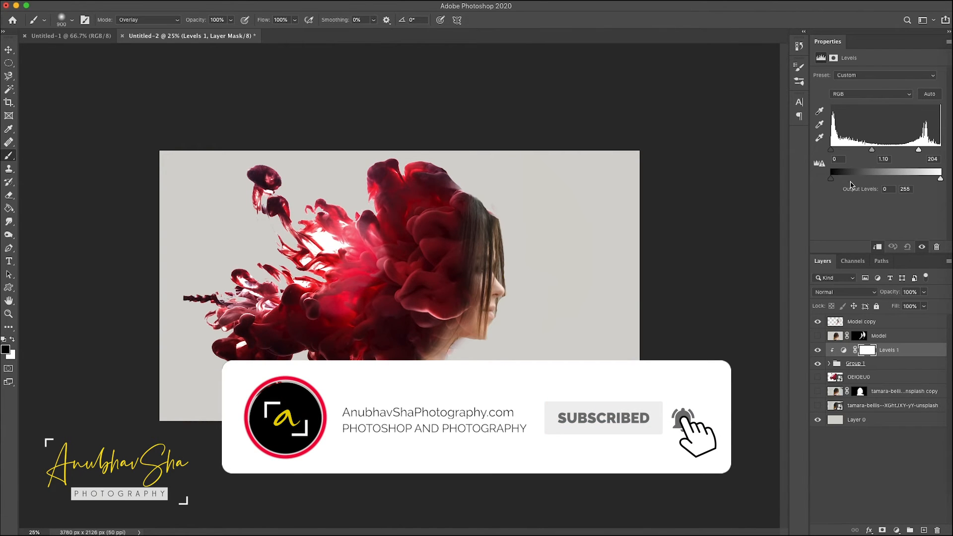
drag(941, 180, 935, 181)
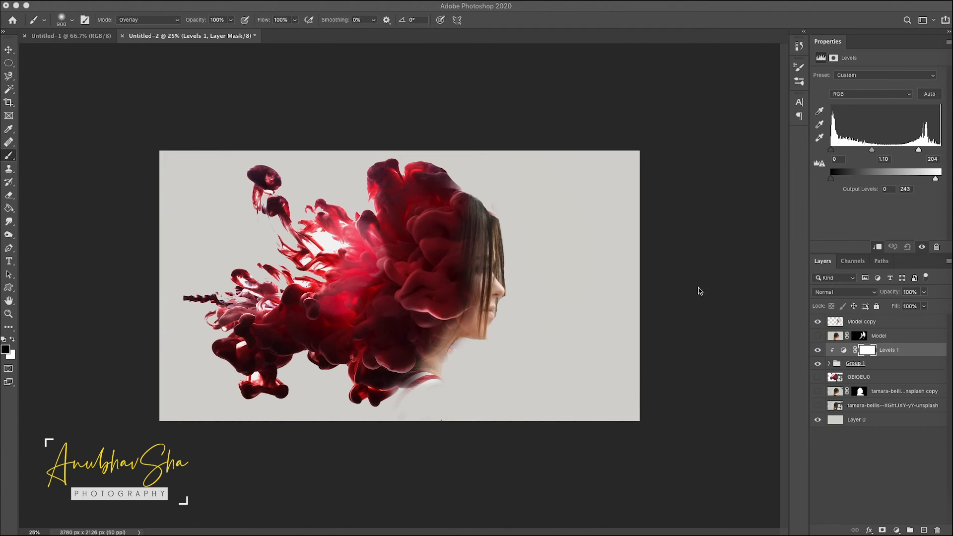
Clip a Color Balance adjustment to Model copy with Midtones at Cyan-Red +29, Magenta-Green -10 and Yellow-Blue -3
click(884, 323)
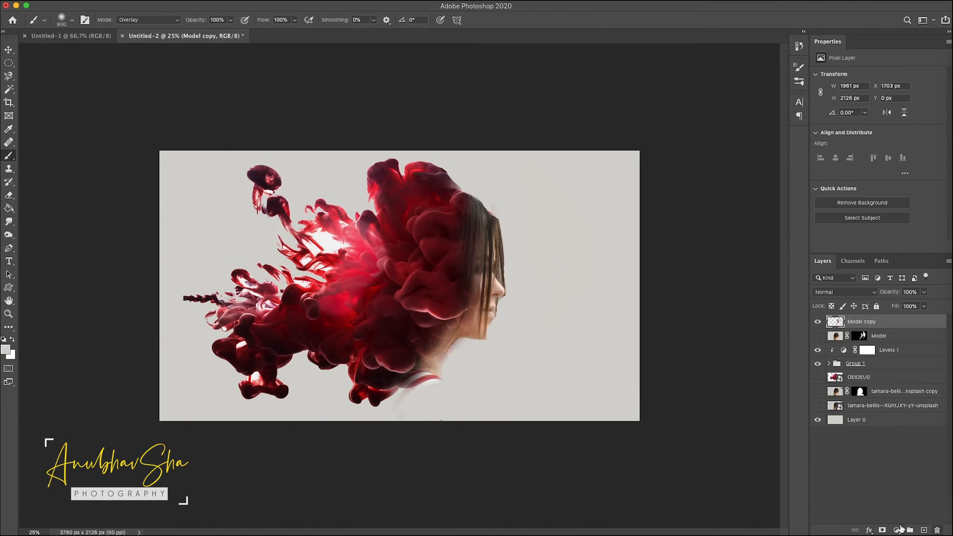
click(898, 530)
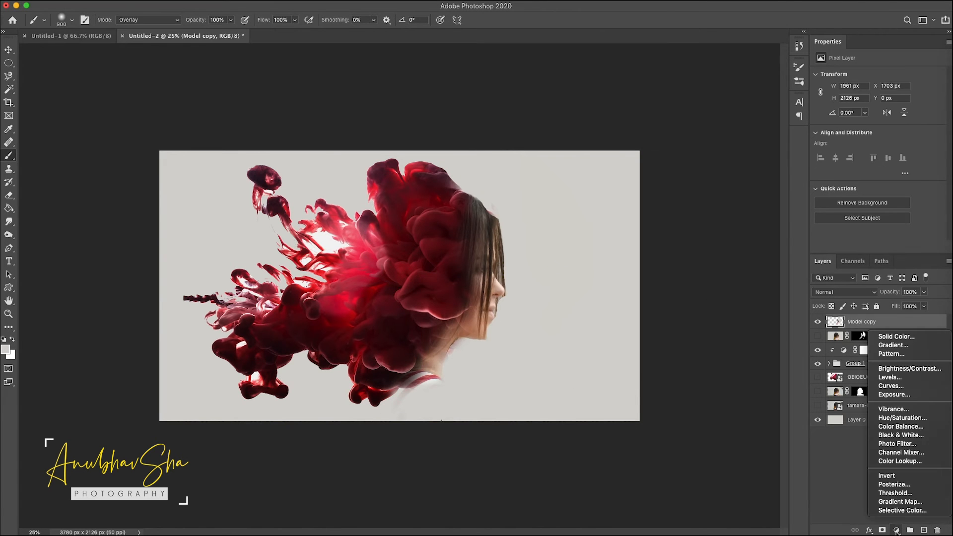
click(915, 427)
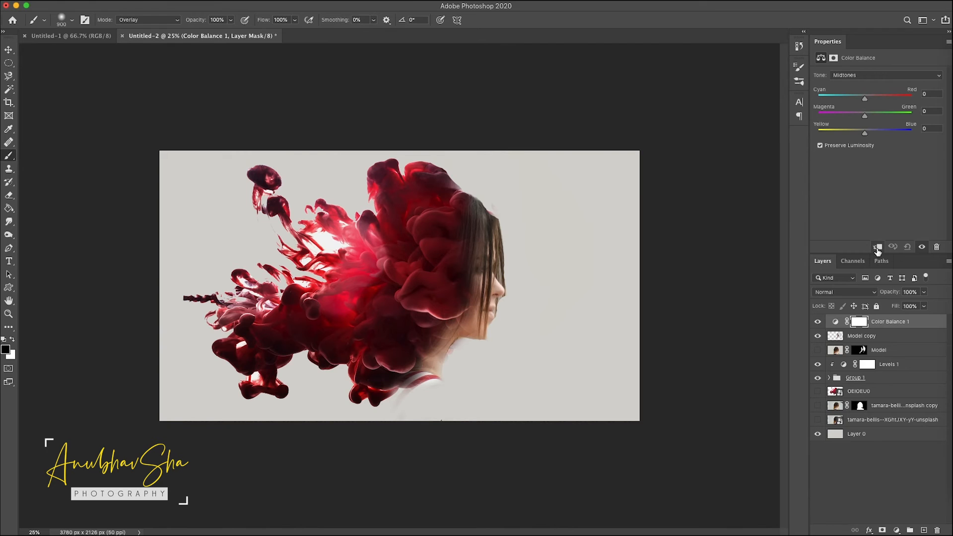
click(877, 248)
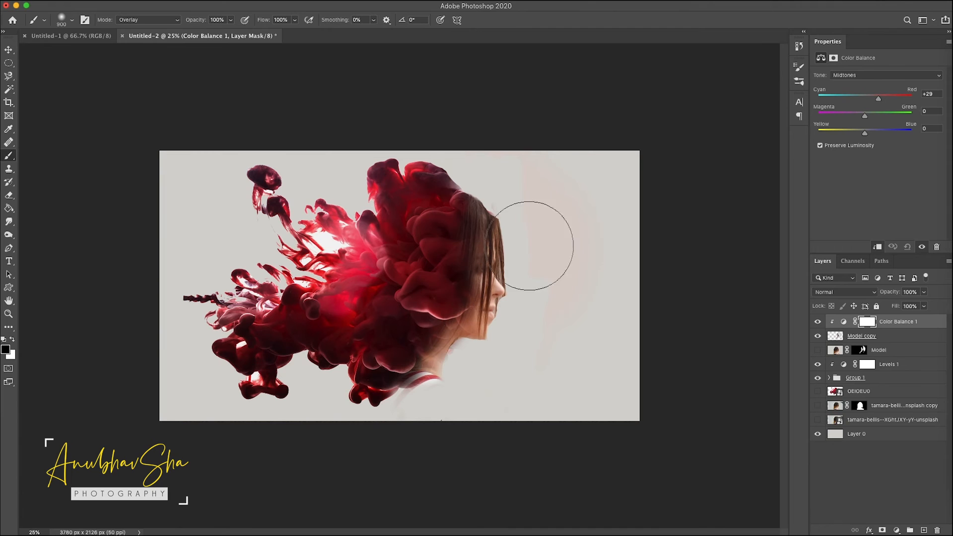
drag(864, 116, 860, 115)
drag(864, 133, 861, 134)
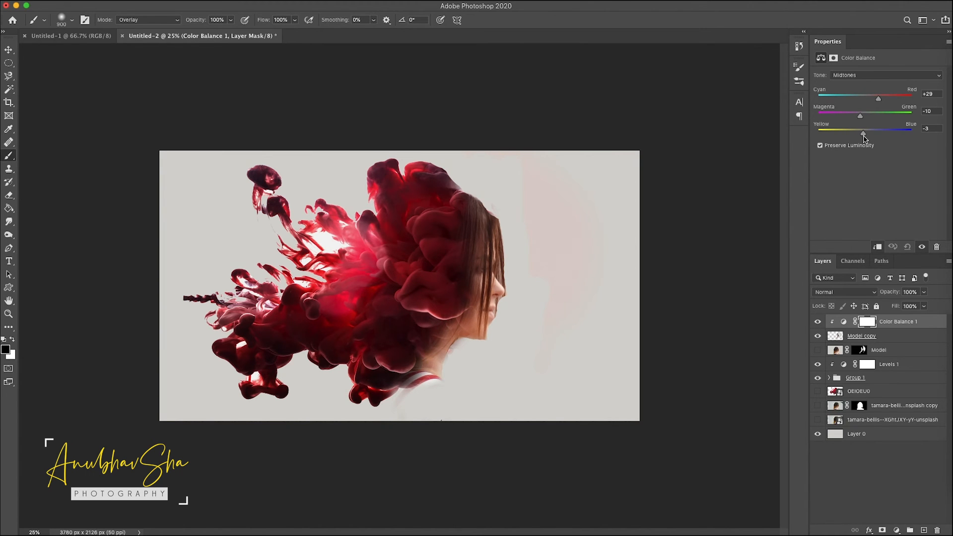
Set the Color Balance Highlights to Cyan-Red +14
click(863, 75)
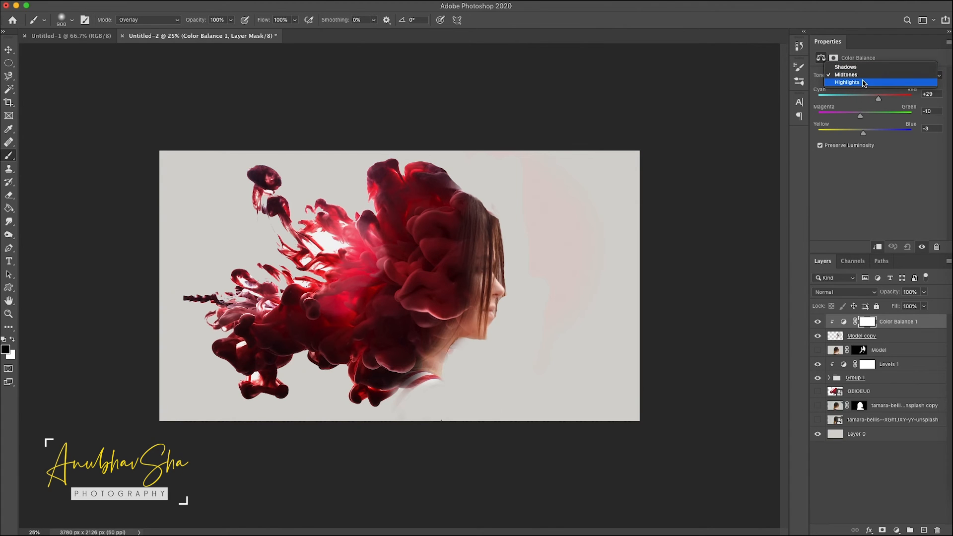
click(863, 83)
drag(865, 102, 873, 104)
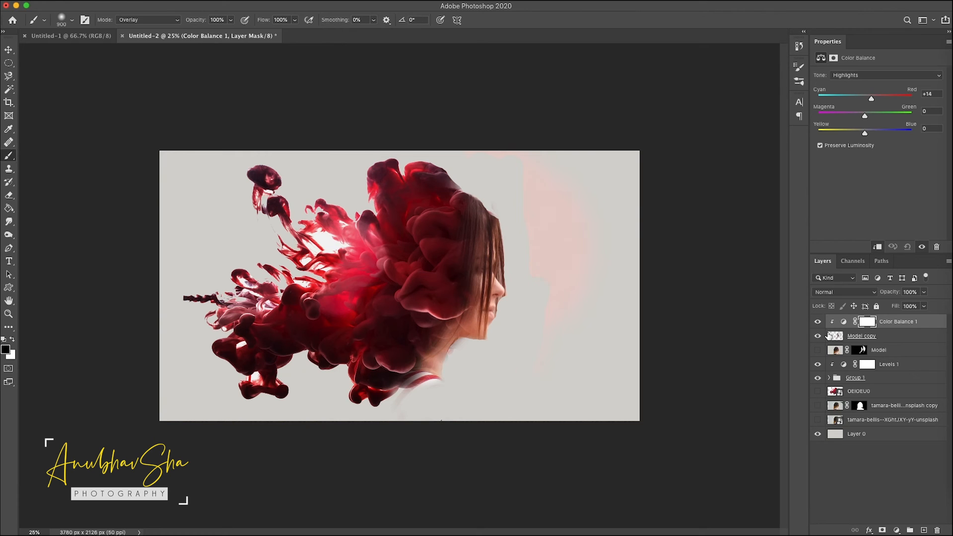
Show only the Model copy layer and erase the leftover grey background patch beside the face with a 300 px eraser
click(834, 338)
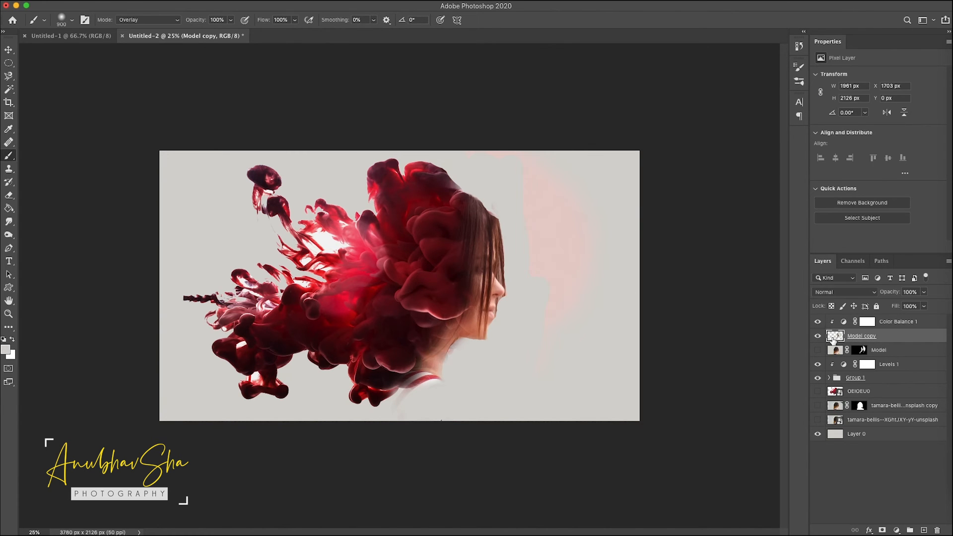
alt+click(817, 336)
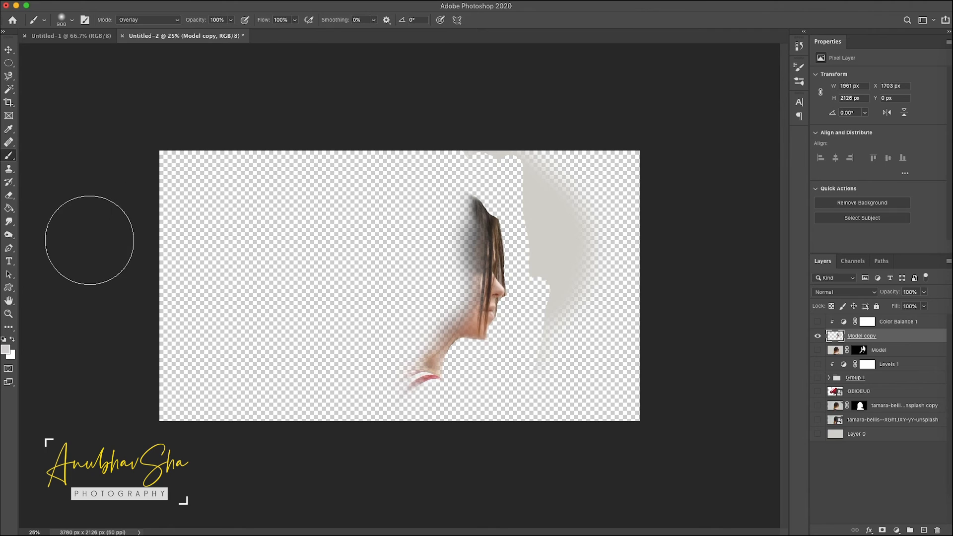
key(e)
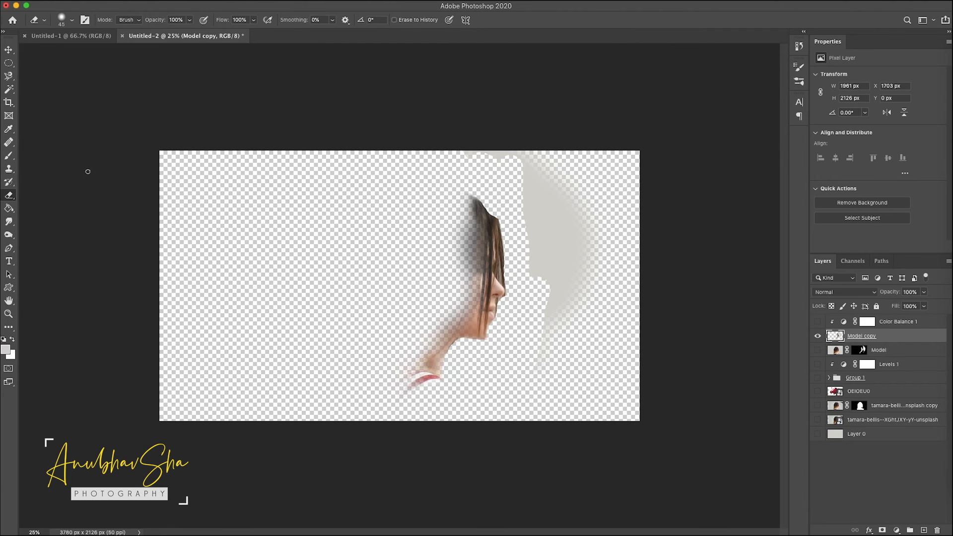
key(bracketright)
key(bracketright)
key(bracketright)
key(bracketright)
key(bracketright)
key(bracketright)
key(bracketright)
key(bracketright)
key(bracketright)
key(bracketright)
key(bracketright)
key(bracketright)
mouse_move(539, 213)
mouse_down()
mouse_move(512, 160)
mouse_move(533, 143)
mouse_move(549, 217)
mouse_move(547, 269)
mouse_move(568, 311)
mouse_up()
Clean up the outer hair edge at the top of the head on Model copy with a 70 px eraser
drag(366, 362, 210, 446)
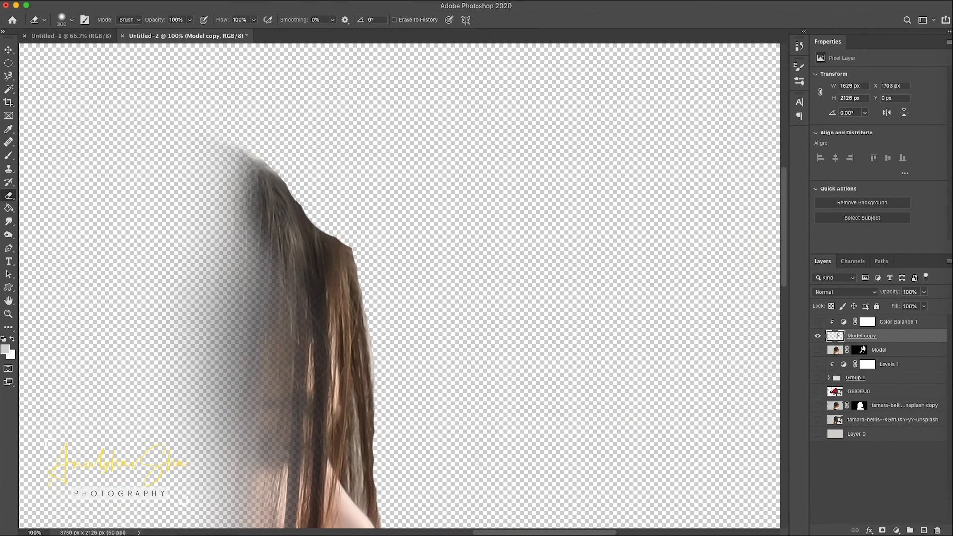
key(bracketleft)
key(bracketleft)
key(bracketleft)
key(bracketleft)
key(bracketleft)
key(bracketleft)
key(bracketleft)
key(bracketleft)
key(bracketleft)
drag(308, 170, 315, 202)
Erase the rough fringes along the front hair, nose and chin on Model copy with the 70 px eraser
drag(458, 285, 480, 2)
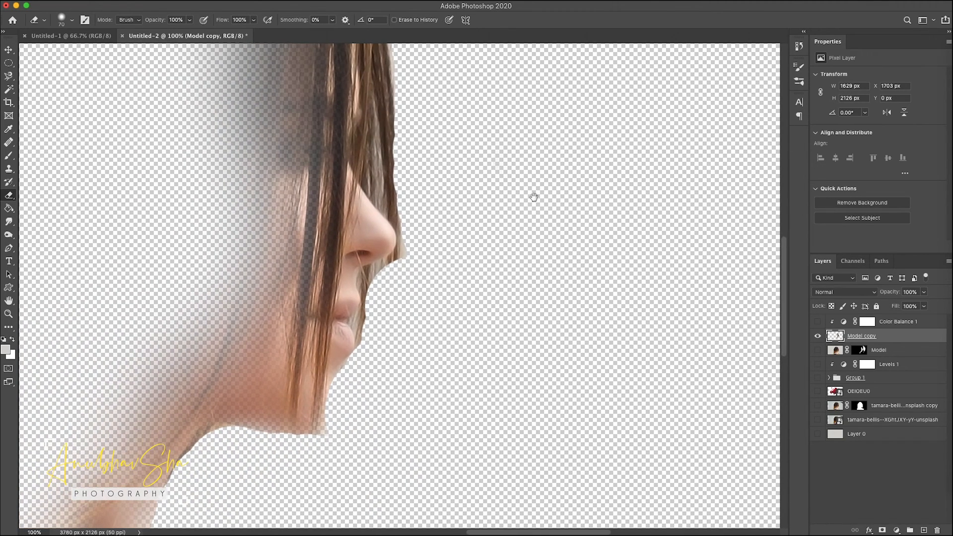
drag(419, 225, 406, 87)
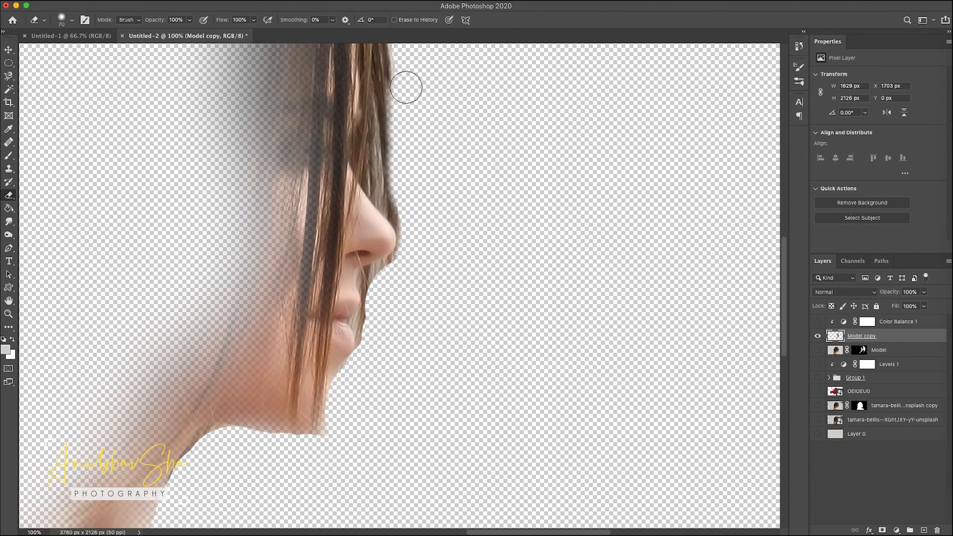
scroll(459, 259, up, 8)
mouse_move(437, 271)
mouse_down()
mouse_move(411, 128)
mouse_move(382, 96)
mouse_move(389, 106)
mouse_up()
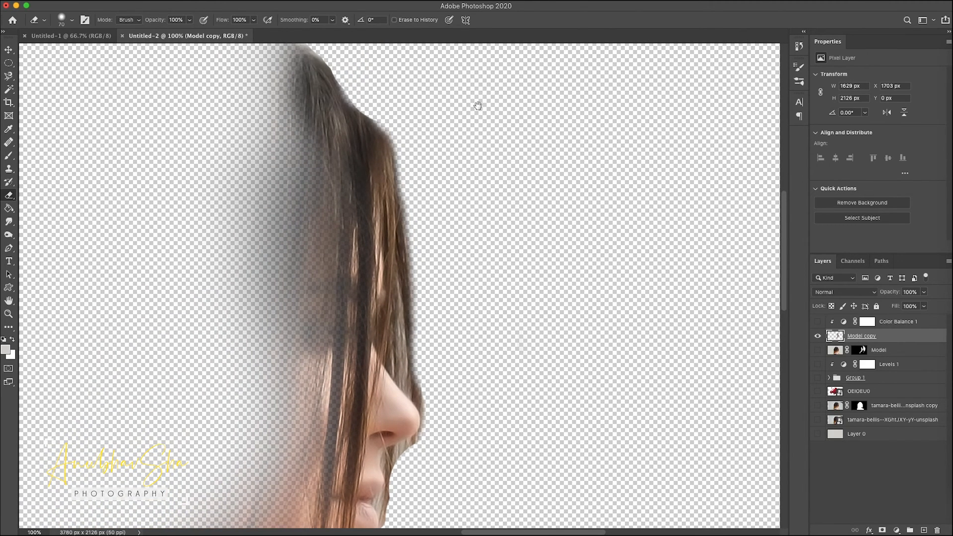
drag(511, 389, 515, 127)
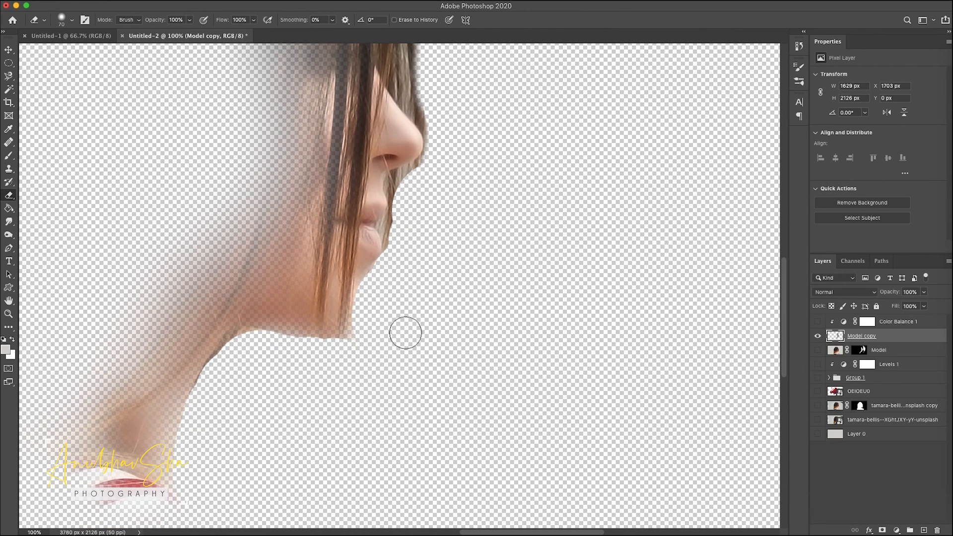
drag(376, 317, 353, 349)
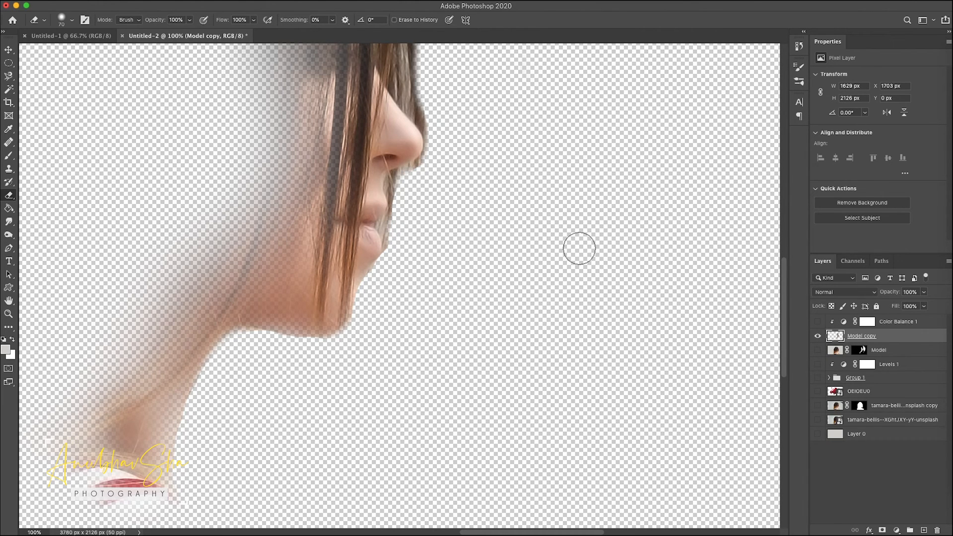
Turn the visibility of the Color Balance 1 and Group 1 layers back on
key(super+0)
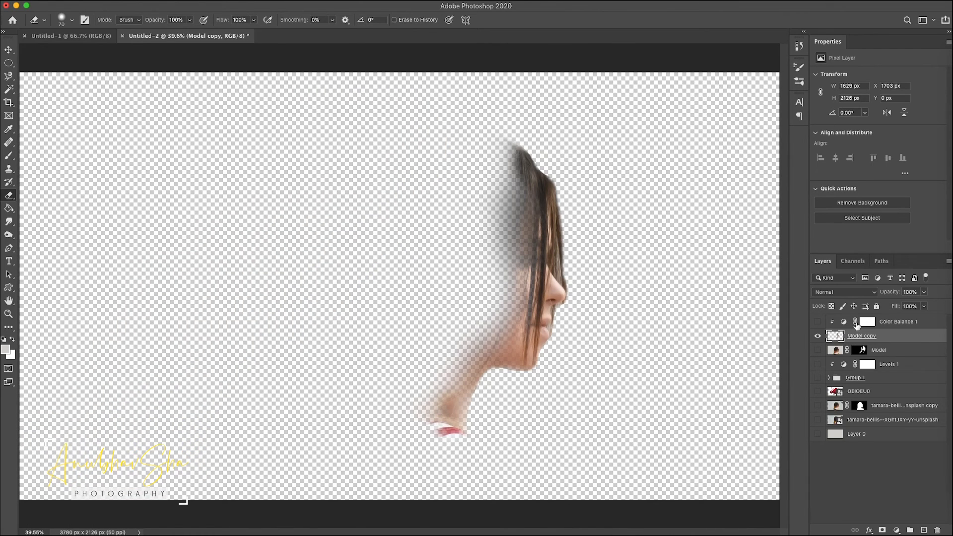
click(817, 322)
click(817, 382)
click(817, 377)
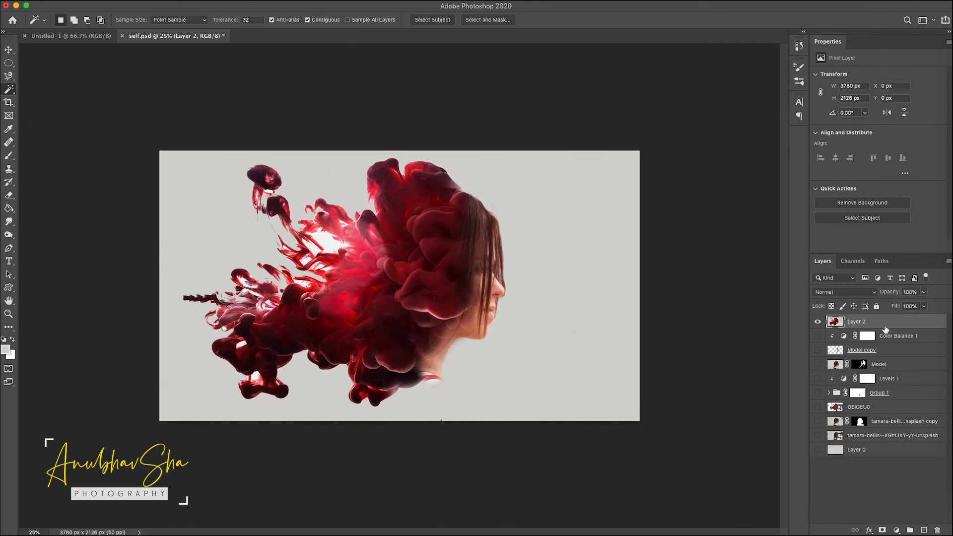
Add a Curves adjustment layer above Layer 2 and darken the image by pulling the RGB curve down from input 172 to output 112
click(897, 530)
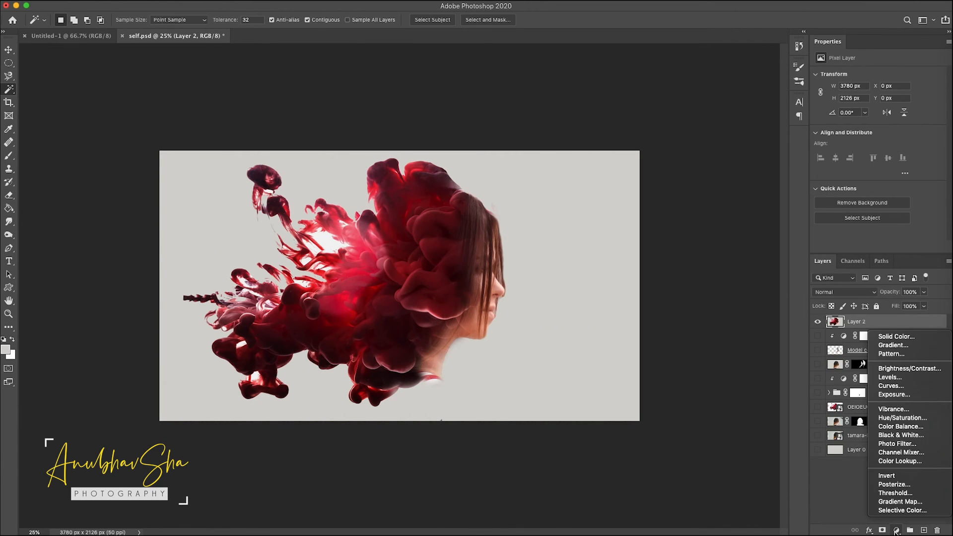
click(916, 387)
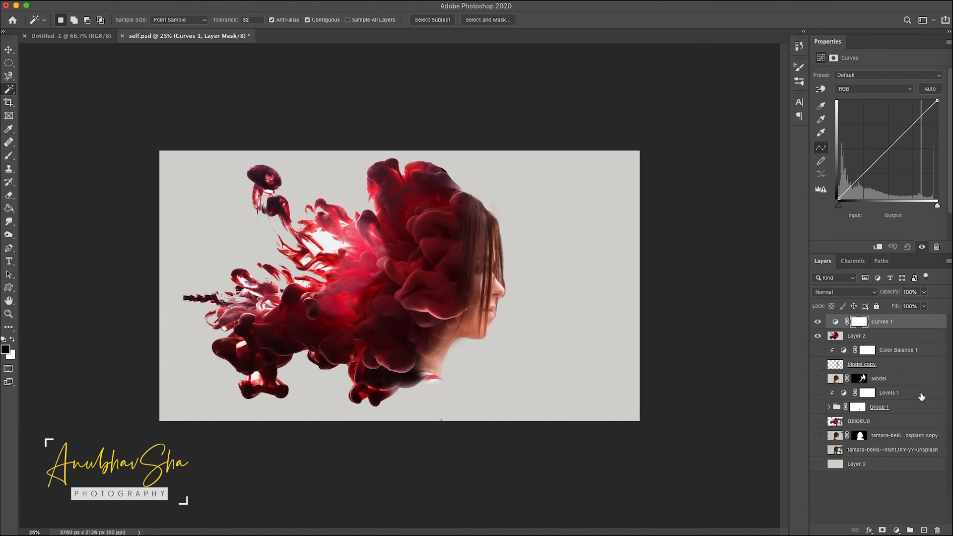
drag(896, 141, 906, 156)
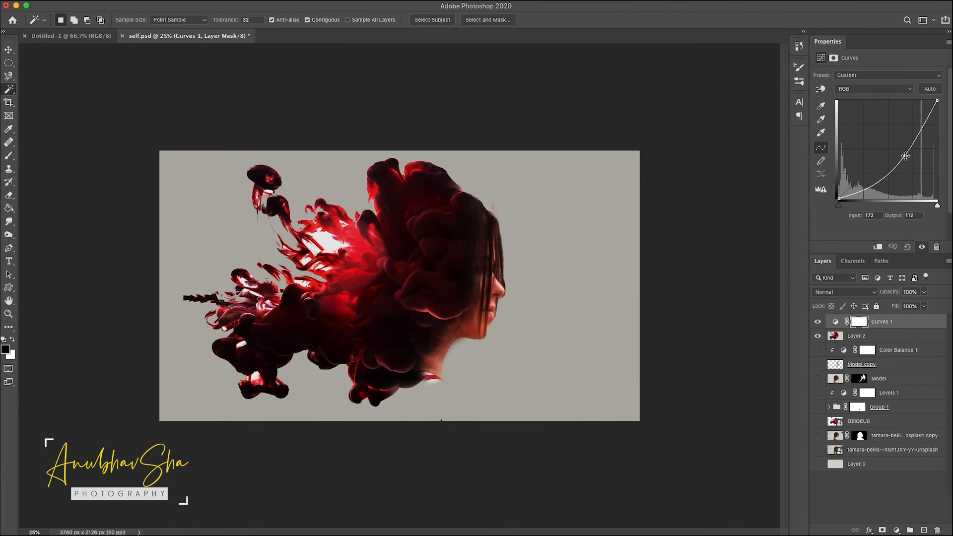
Select a large centred ellipse reaching past the canvas edges, fill it with black on the Curves 1 mask, and deselect
click(9, 63)
drag(201, 186, 440, 320)
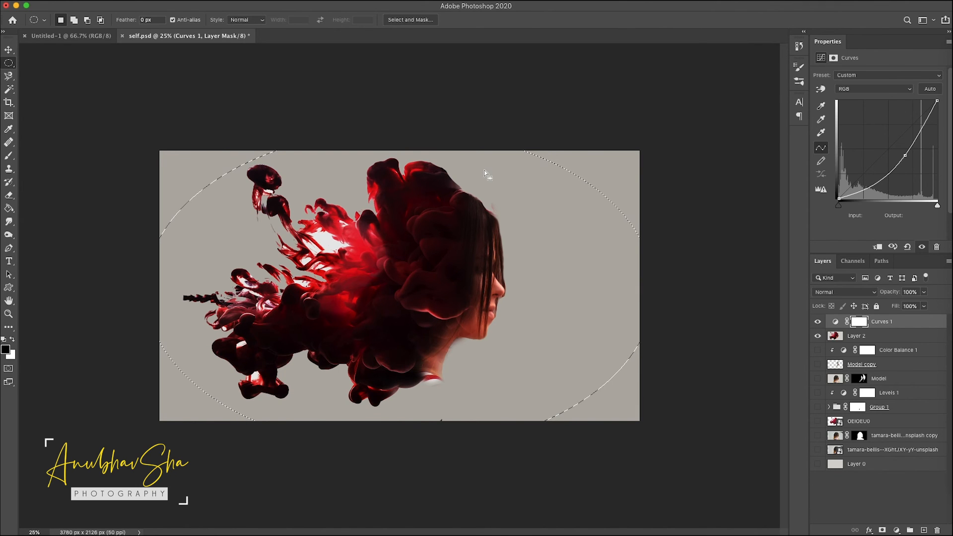
key(alt+BackSpace)
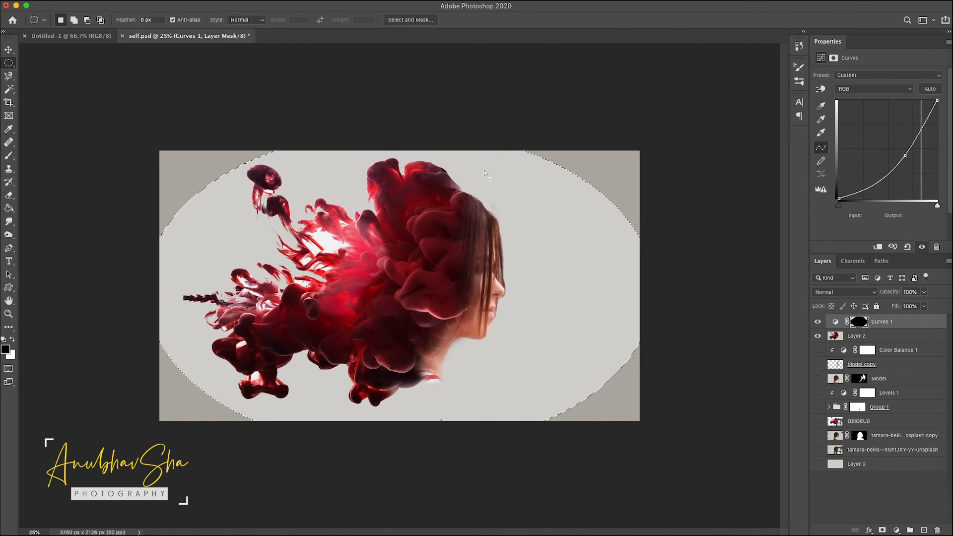
key(super+d)
Soften the vignette by applying a Gaussian Blur with a 126.6 px radius to the Curves 1 mask
click(234, 0)
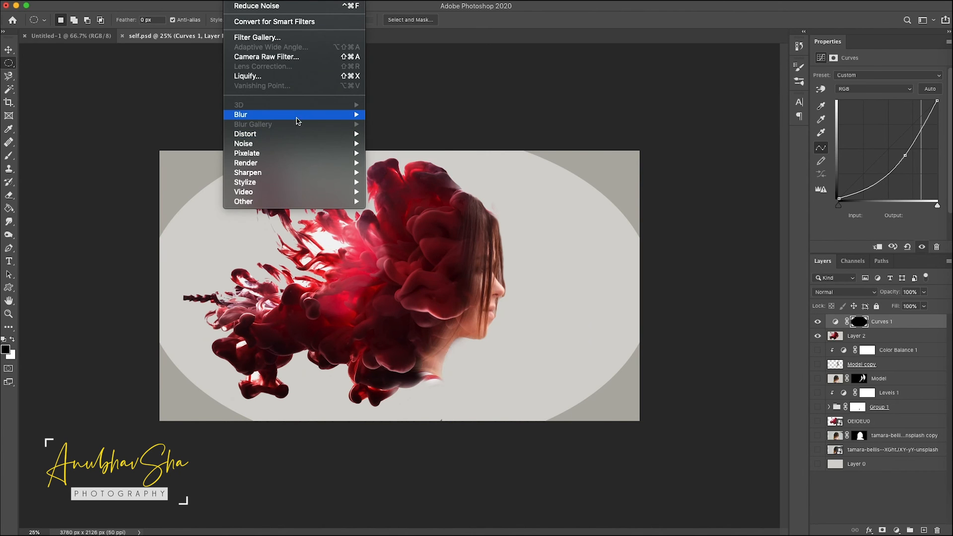
mouse_move(301, 117)
click(420, 158)
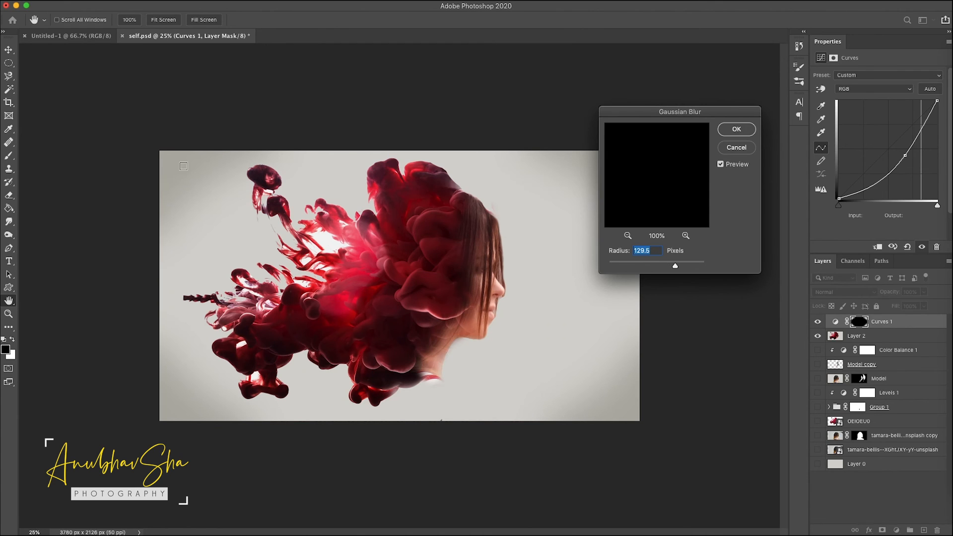
drag(675, 267, 653, 268)
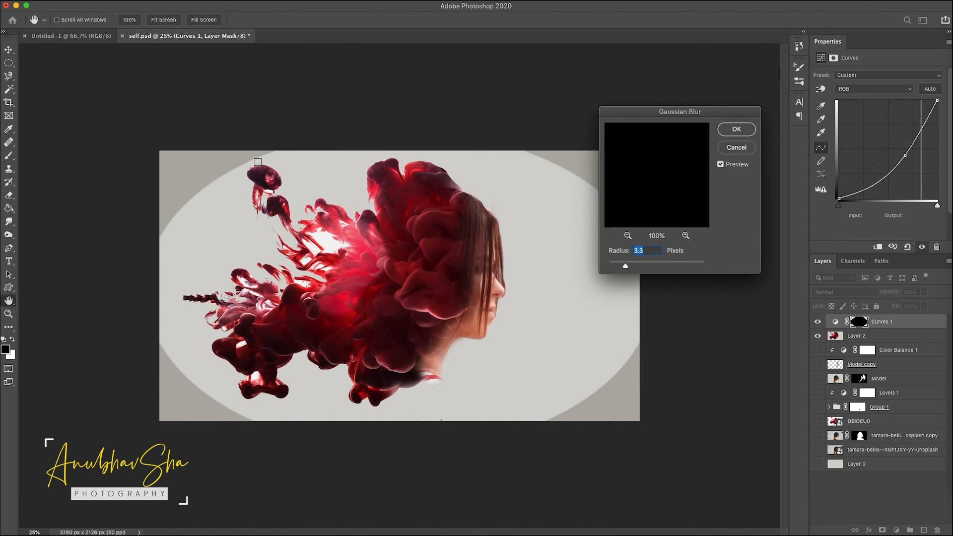
click(675, 266)
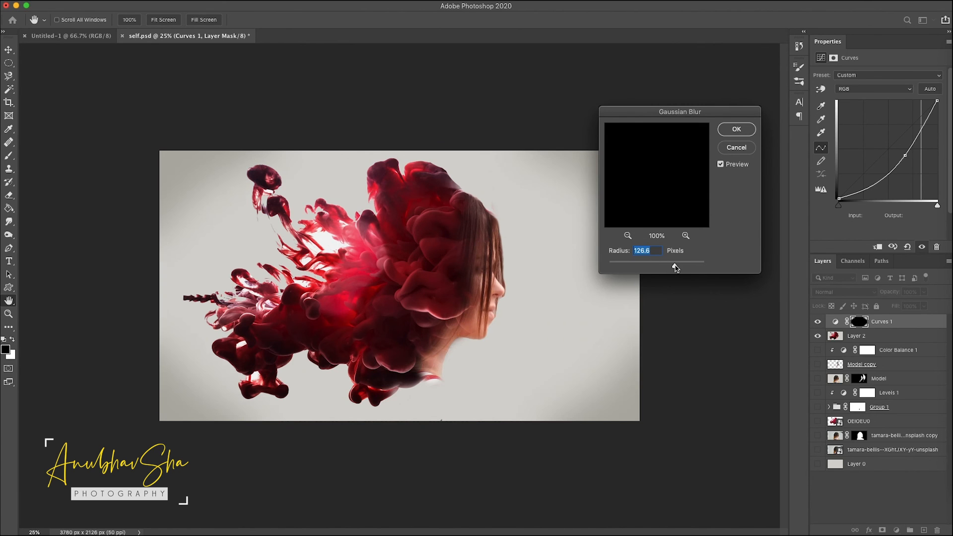
key(Return)
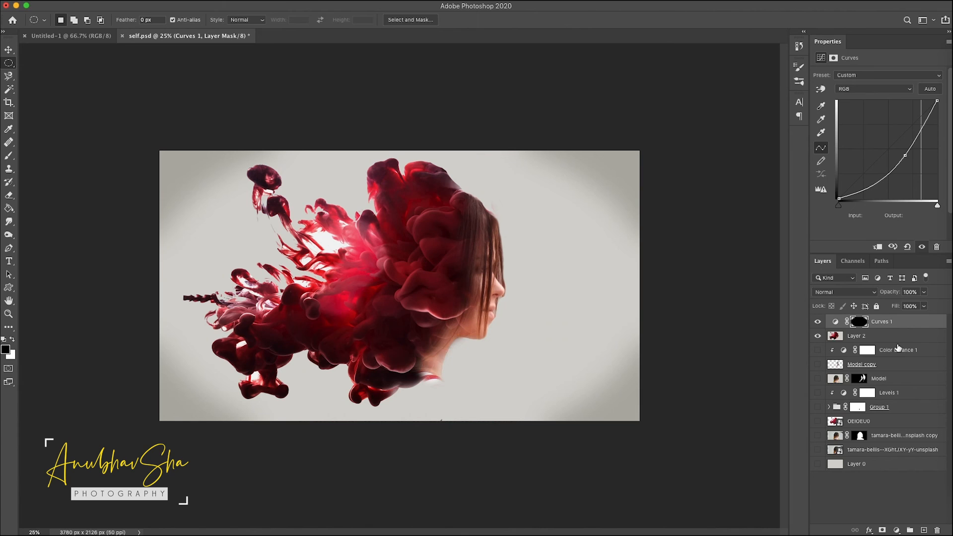
Compare the original photo with the finished composite by repeatedly isolating the original photo layer and restoring the composite's visibility
alt+click(818, 449)
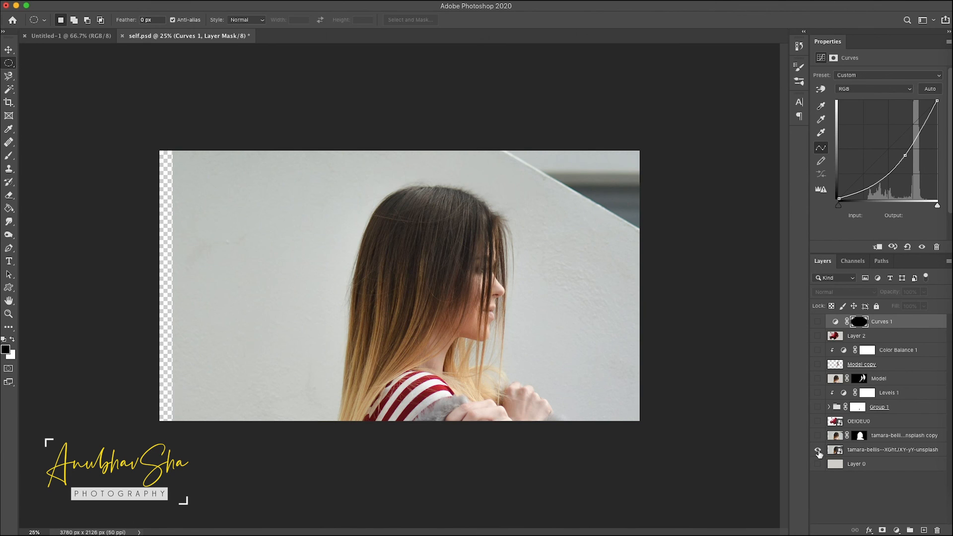
alt+click(817, 449)
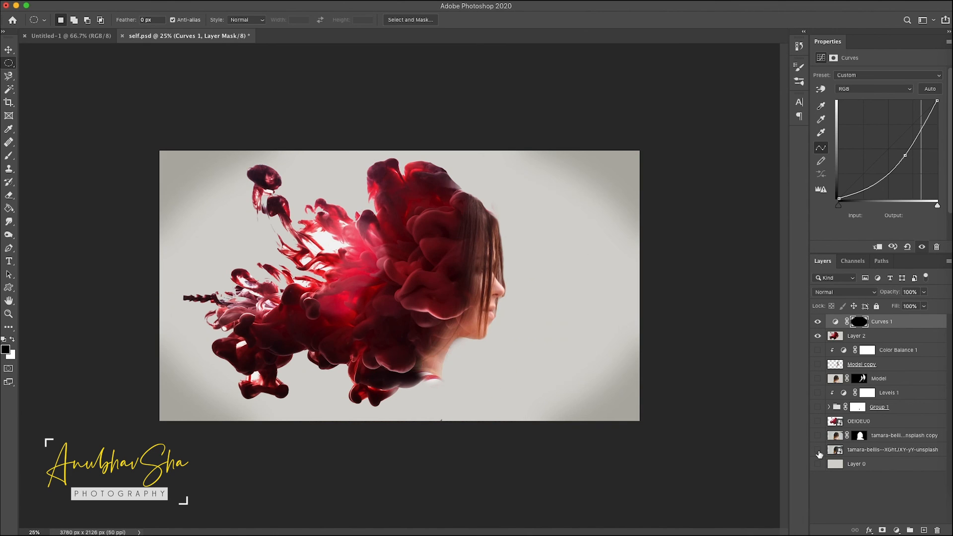
alt+click(818, 451)
alt+click(818, 451)
alt+click(818, 451)
alt+click(818, 450)
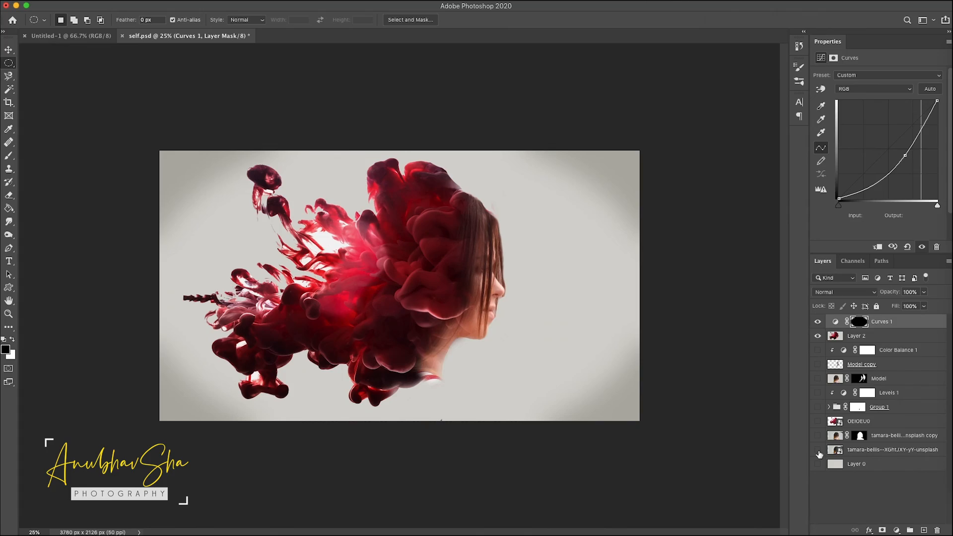